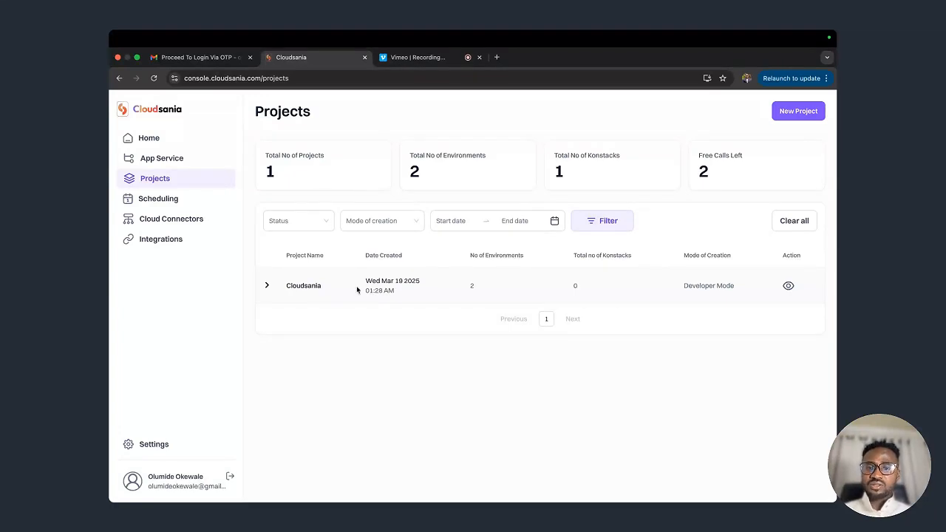
Step: Open the Prod Environment of the Cloudsania project
left_click(267, 289)
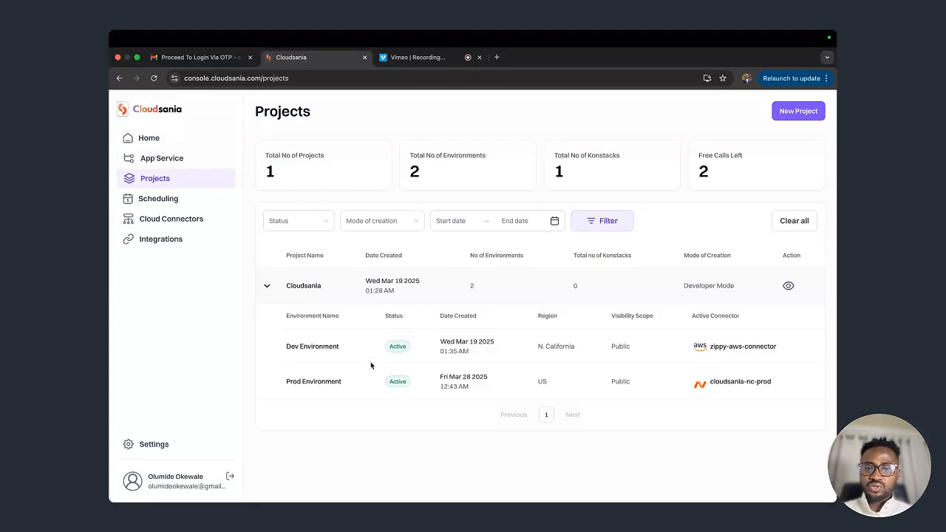
left_click(267, 288)
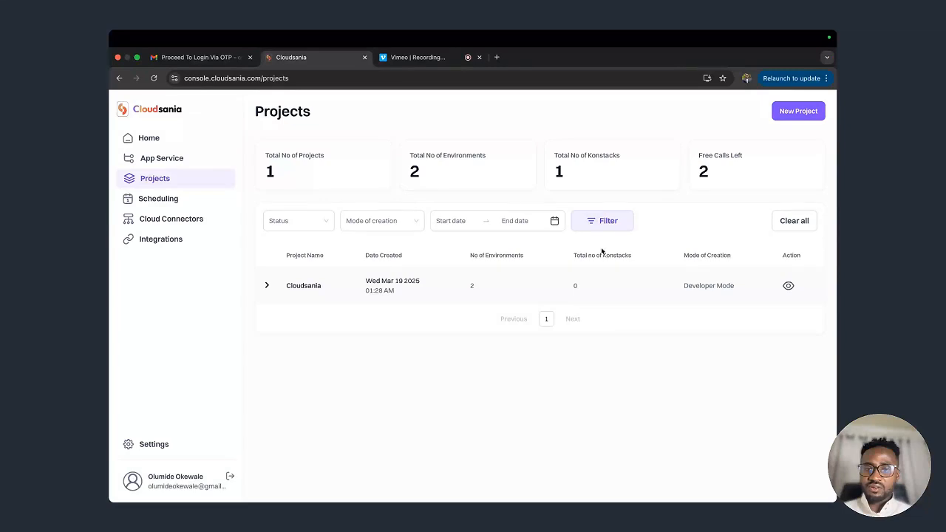
left_click(787, 285)
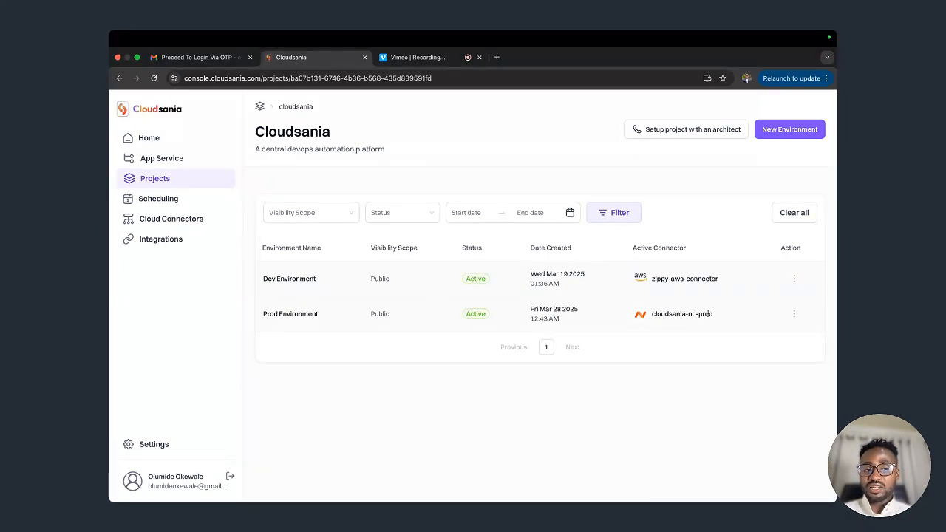
left_click(793, 313)
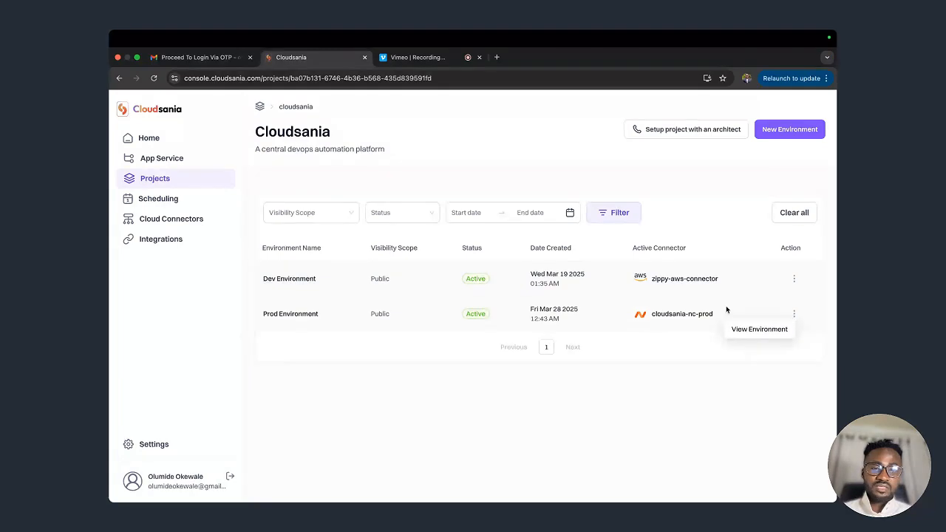
left_click(741, 329)
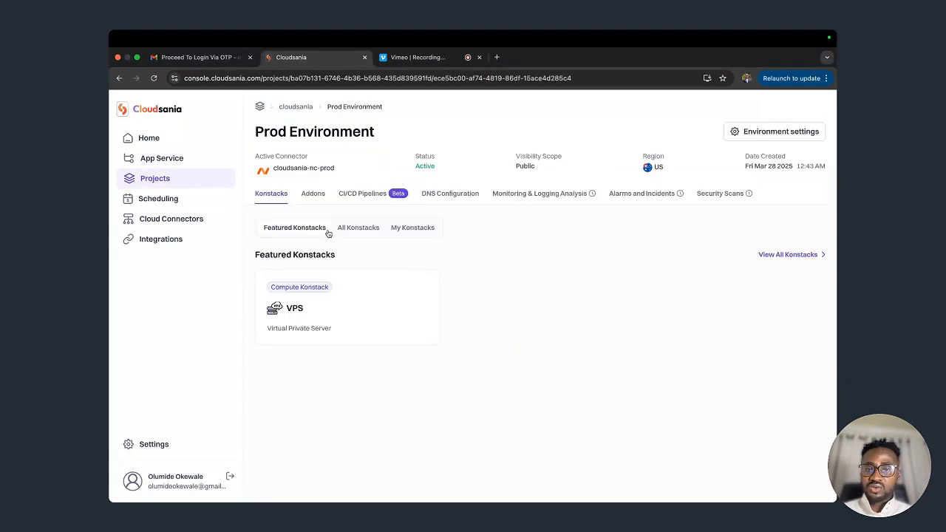
Step: Start a new CI/CD pipeline setup with Landing-page as the linked GitHub repository
left_click(353, 195)
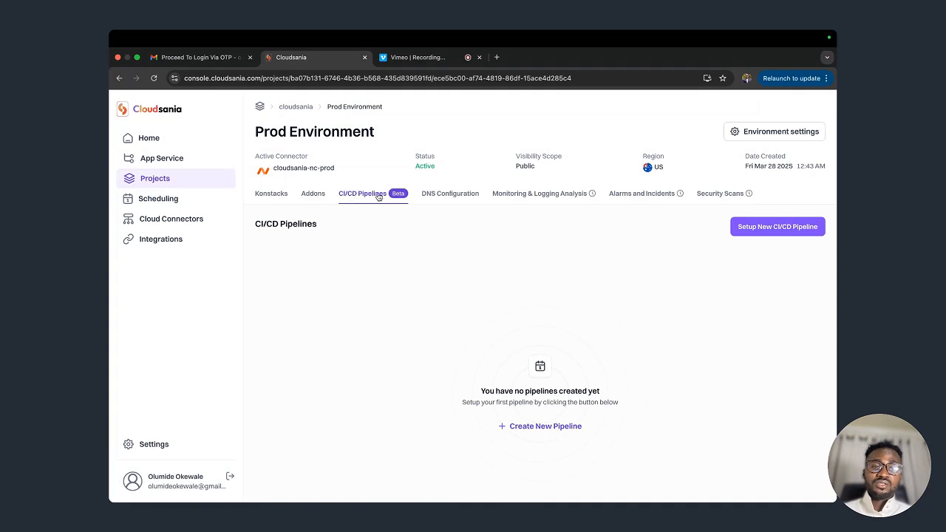
left_click(734, 227)
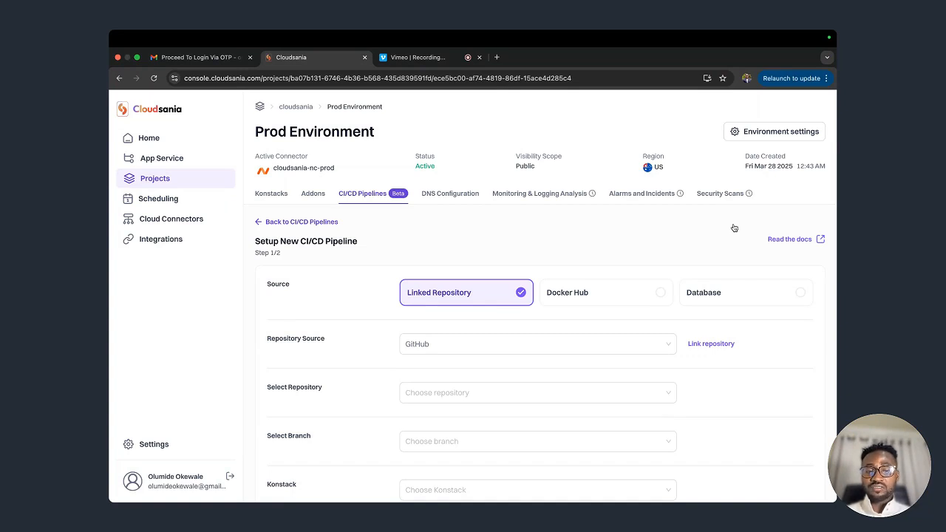
scroll(577, 361, "down", 1)
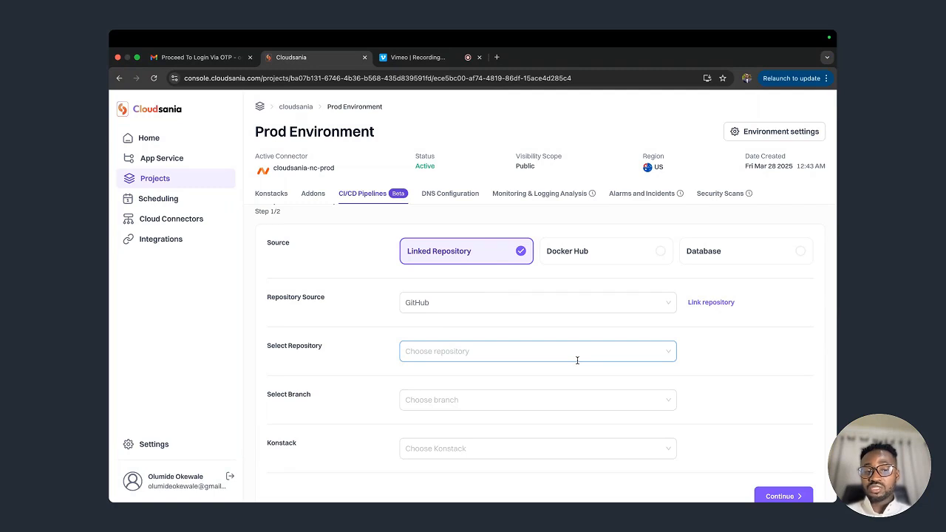
left_click(488, 354)
left_click(414, 403)
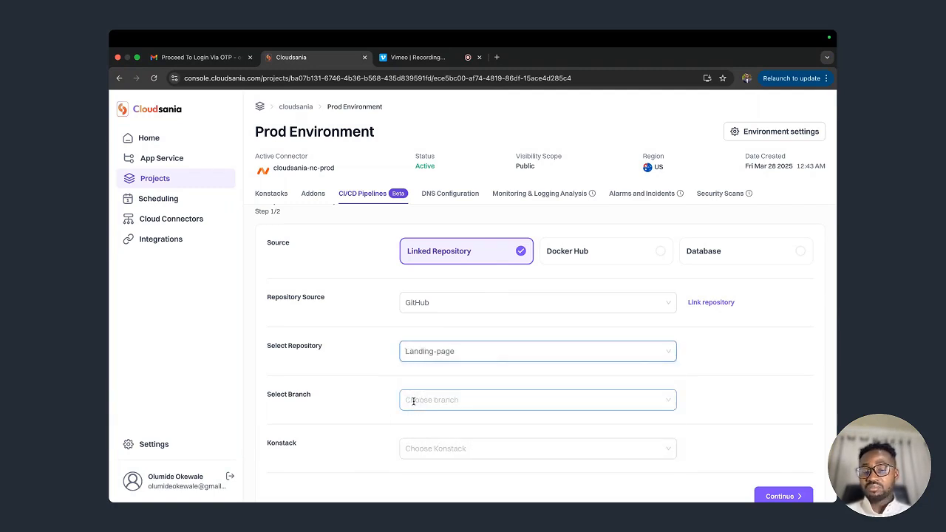
Step: Choose the prod branch and the cloudsania-prod-server Konstack, and continue to the pipeline's build settings
left_click(424, 403)
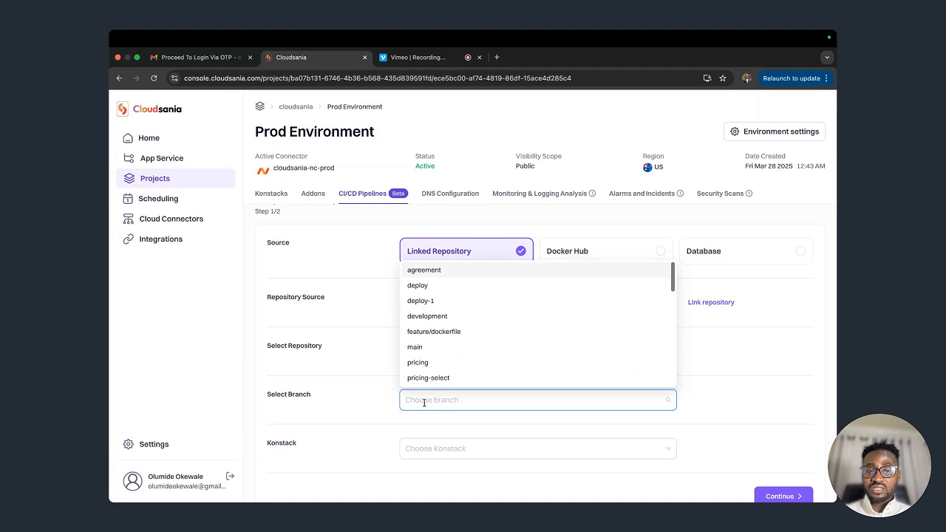
scroll(423, 360, "down", 3)
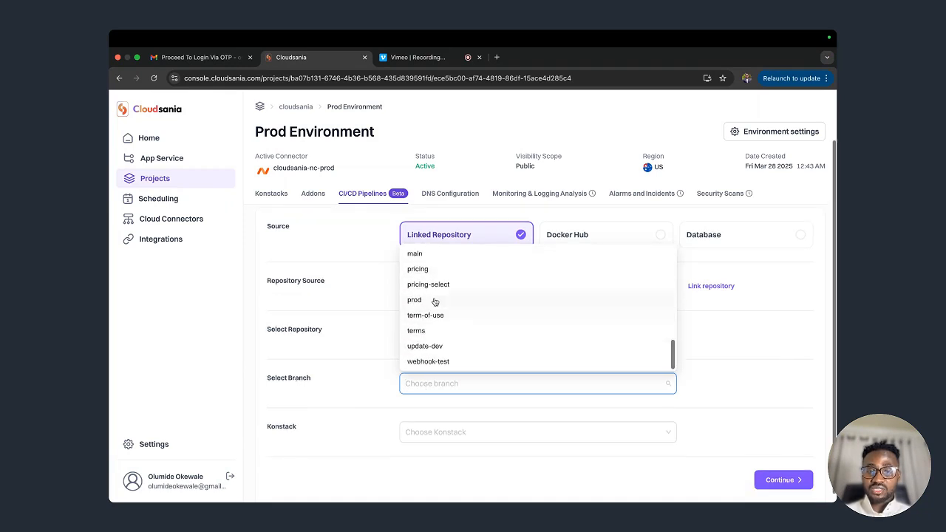
left_click(434, 300)
left_click(412, 435)
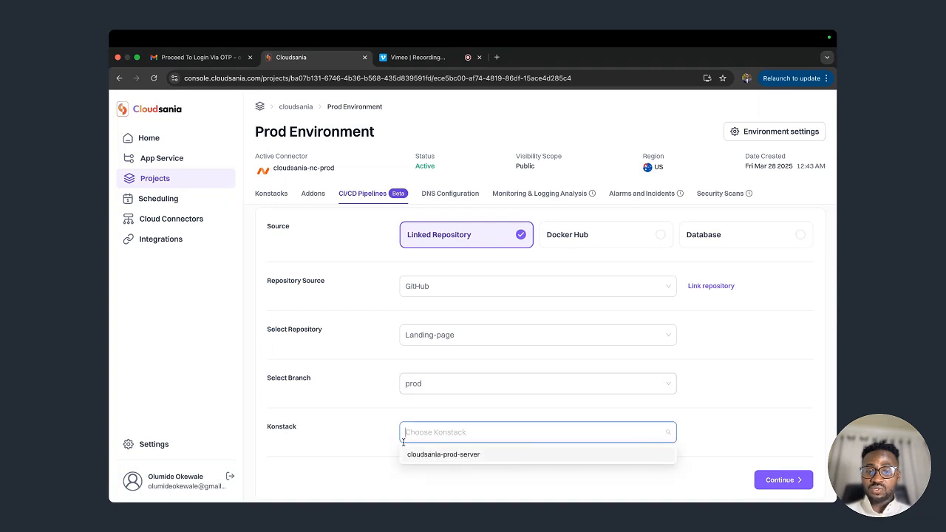
left_click(453, 458)
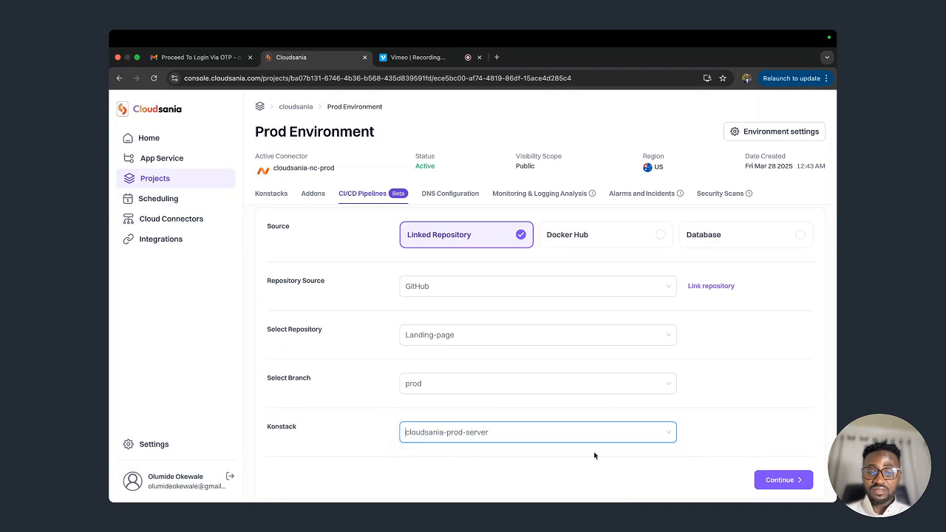
left_click(768, 481)
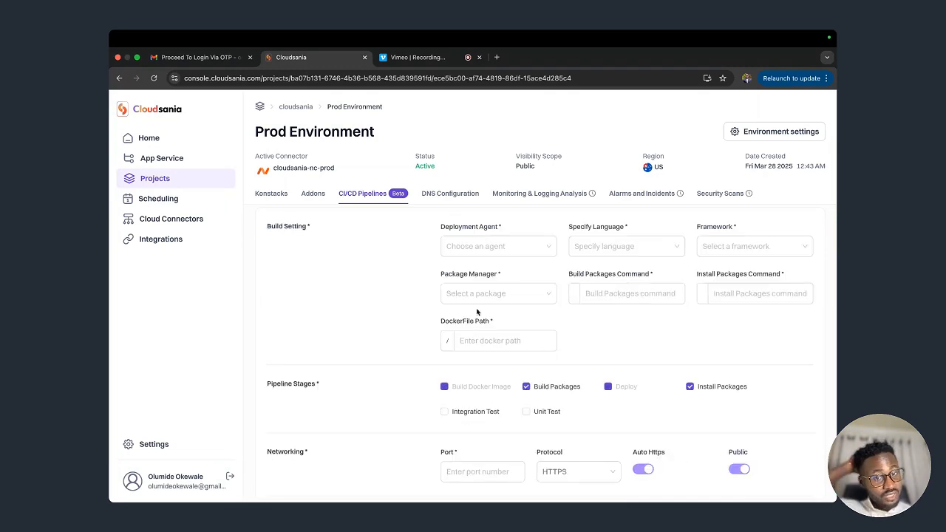
Step: Set the pipeline's deployment agent to Docker and its language to Typescript
left_click(497, 298)
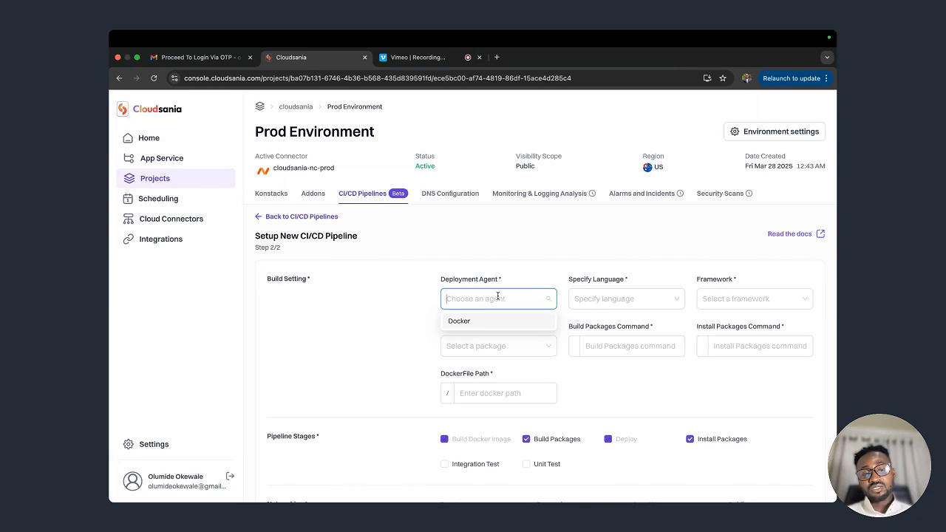
left_click(436, 281)
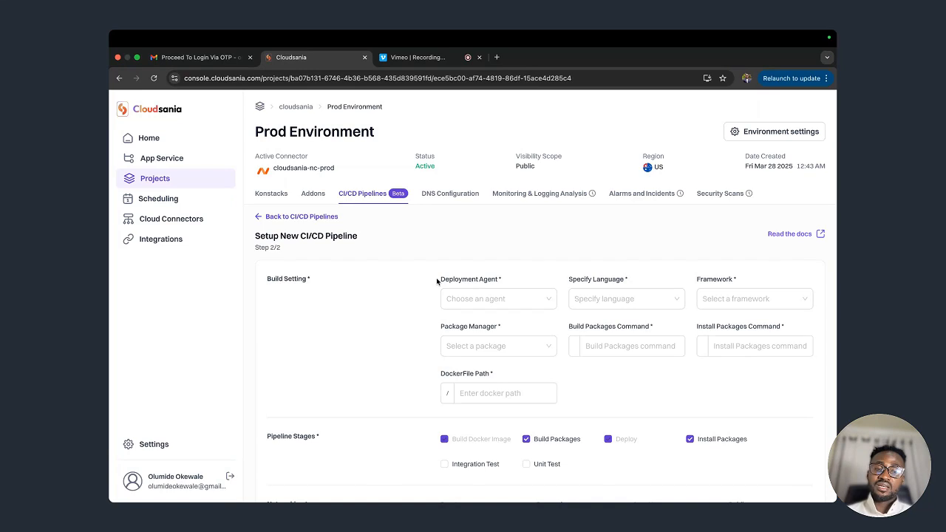
left_click(522, 299)
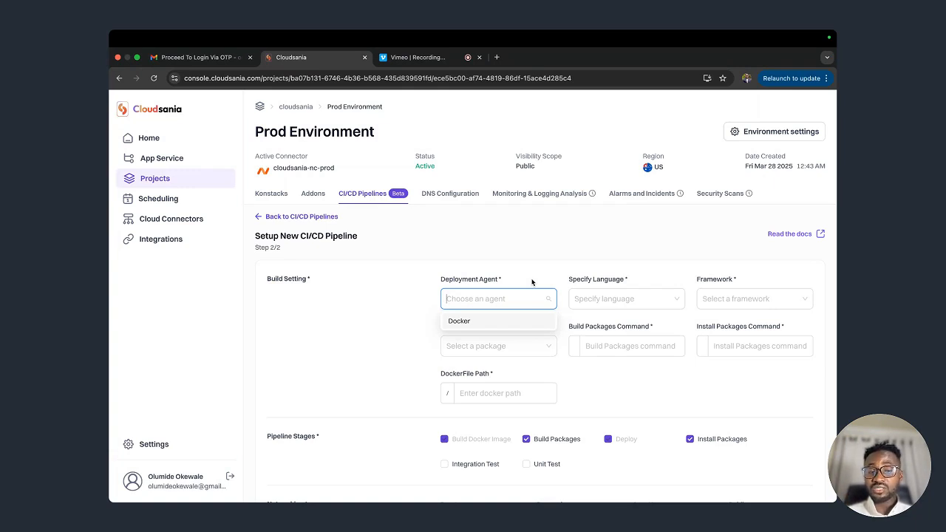
left_click(477, 323)
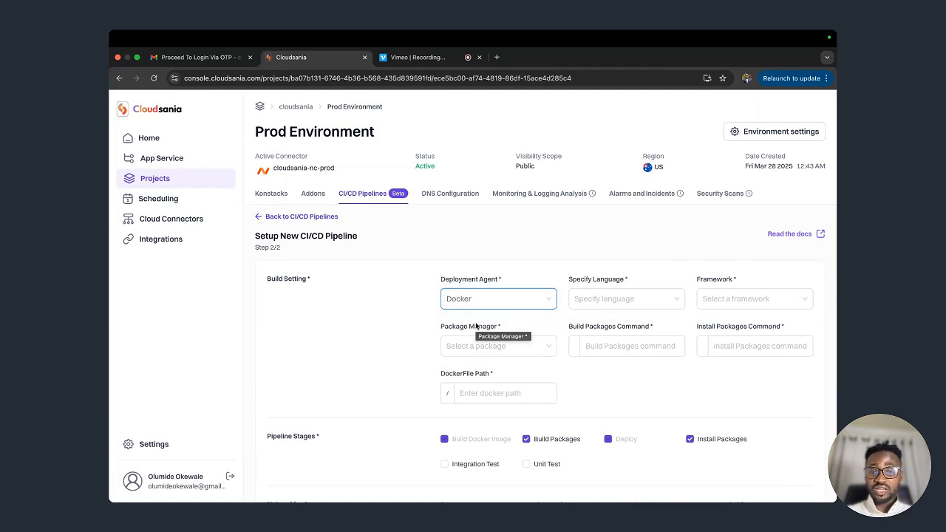
left_click(634, 299)
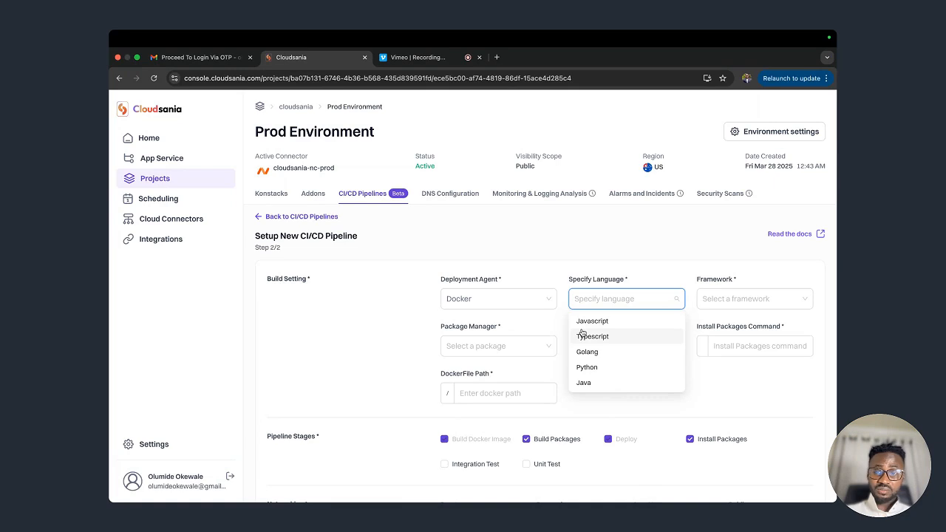
left_click(591, 322)
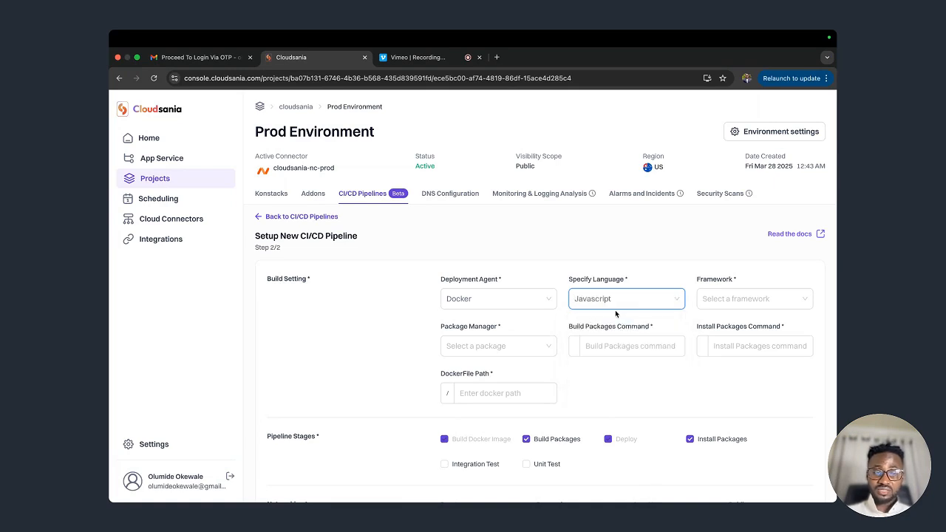
left_click(649, 301)
left_click(613, 335)
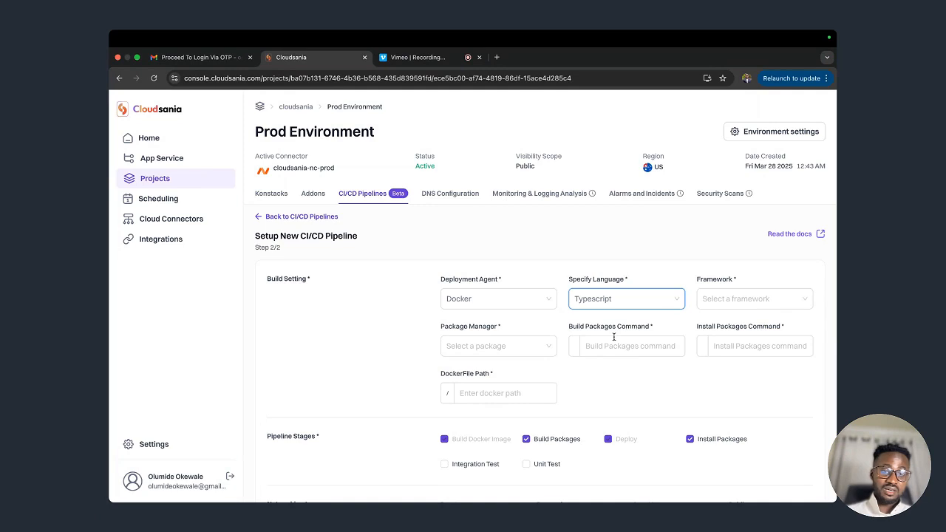
Step: Set the pipeline's framework to Next.js and its package manager to yarn
left_click(732, 298)
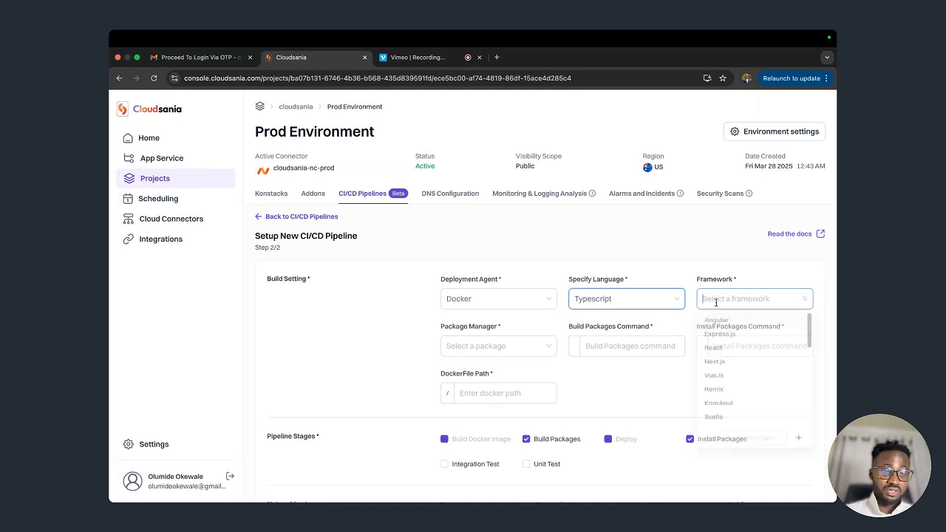
left_click(715, 367)
left_click(475, 345)
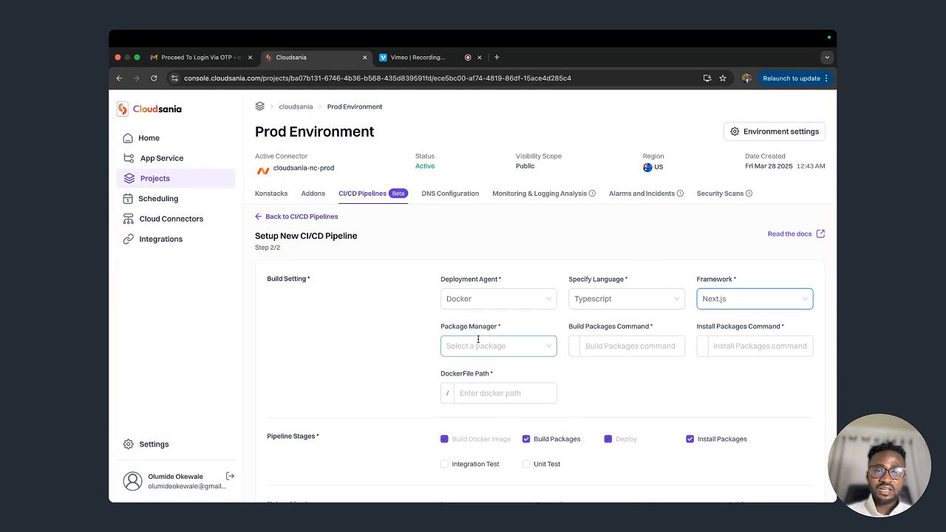
left_click(454, 382)
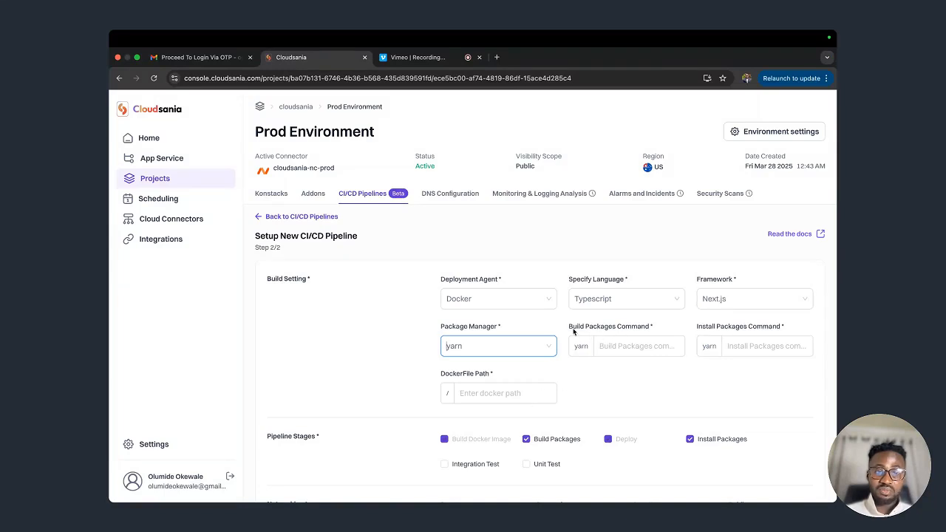
Step: Exclude the Install Packages and Build Packages stages from the pipeline
left_click(623, 343)
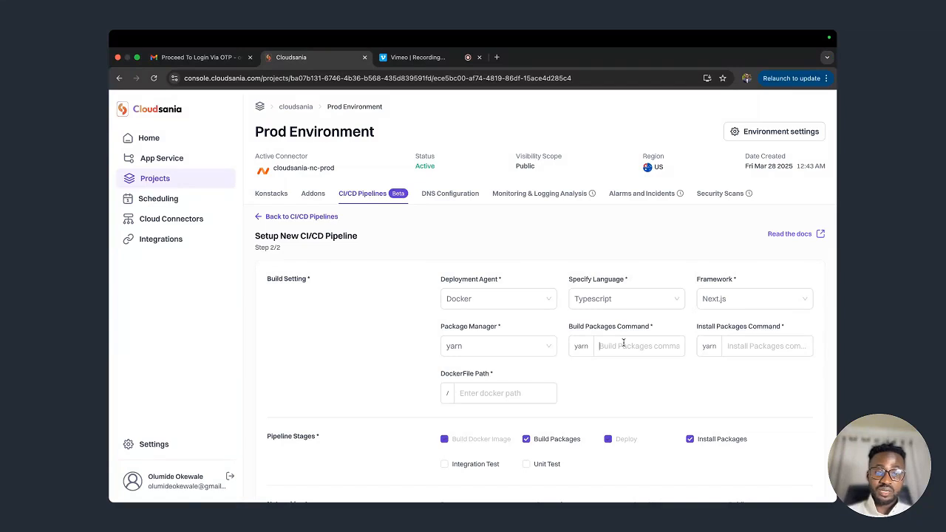
left_click(728, 345)
scroll(728, 340, "down", 1)
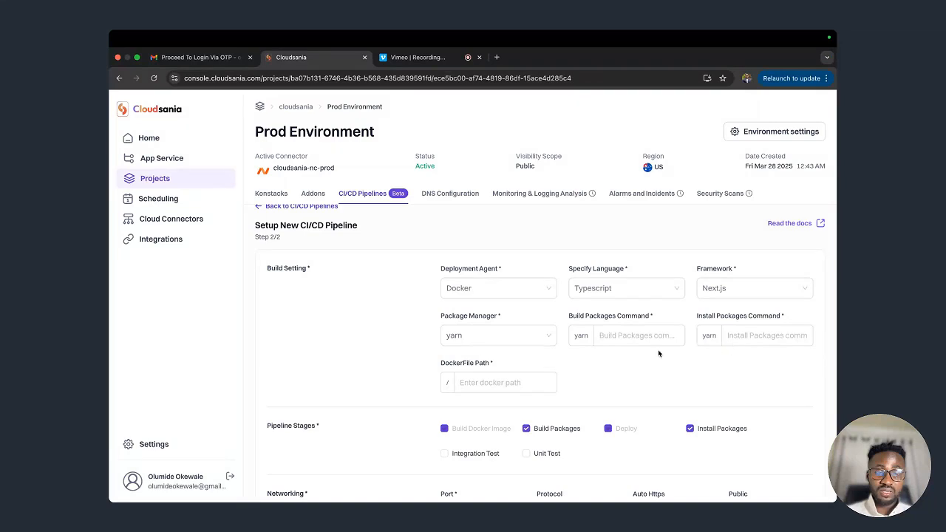
scroll(517, 364, "down", 2)
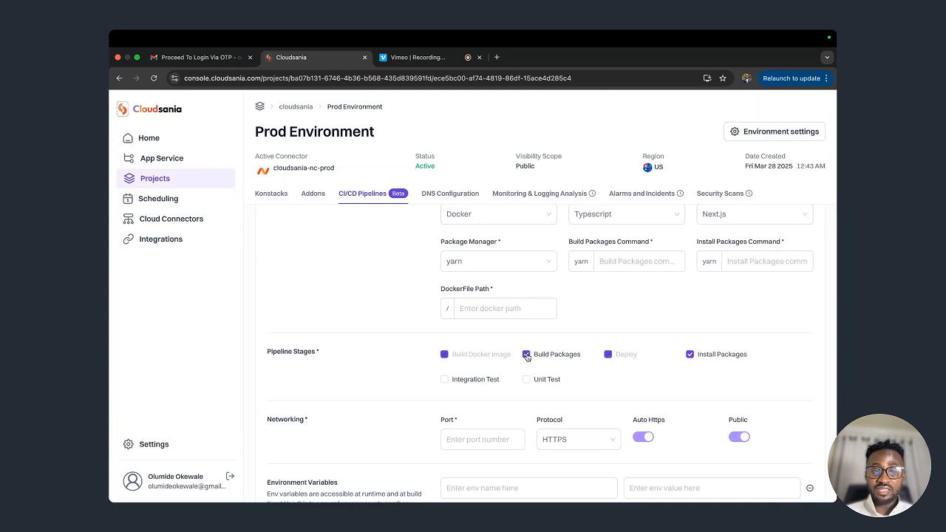
left_click(691, 354)
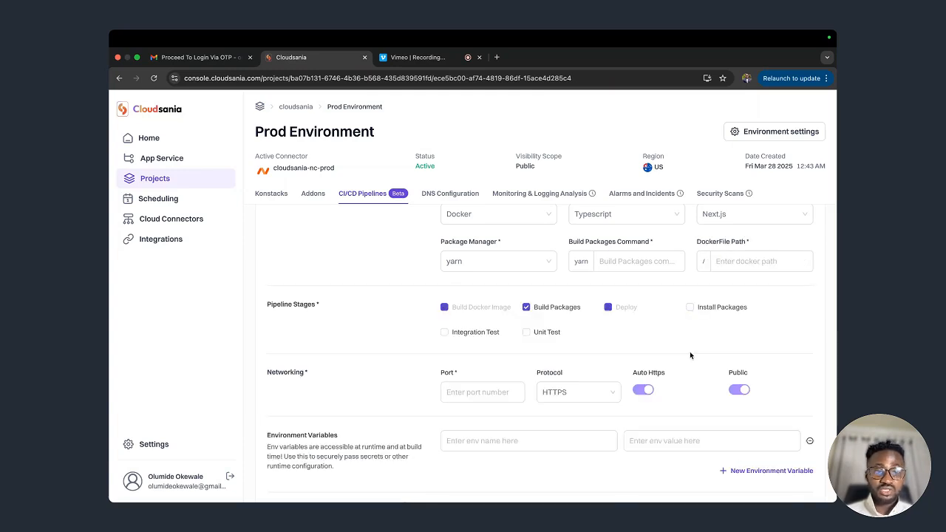
left_click(526, 308)
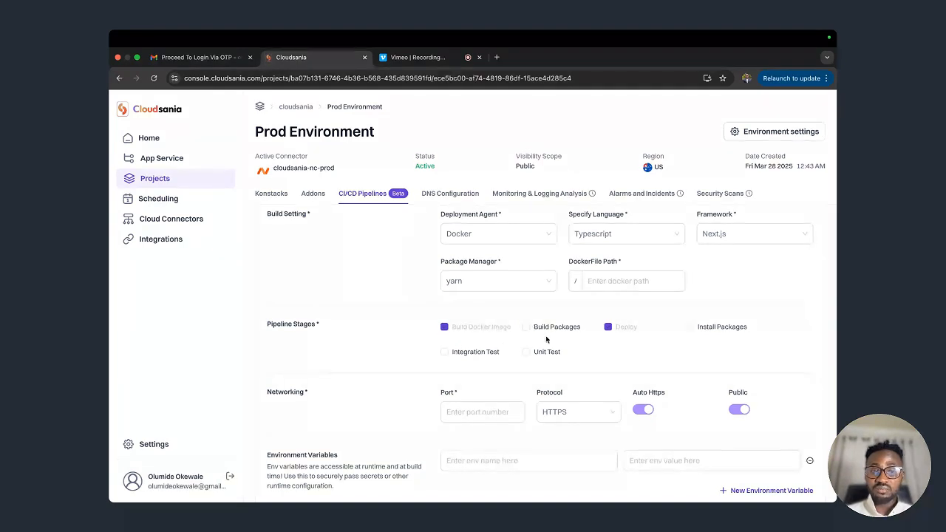
Step: Try adding the Integration Test and Unit Test stages with "jest test" as the unit test command, and remove both stages again
left_click(445, 353)
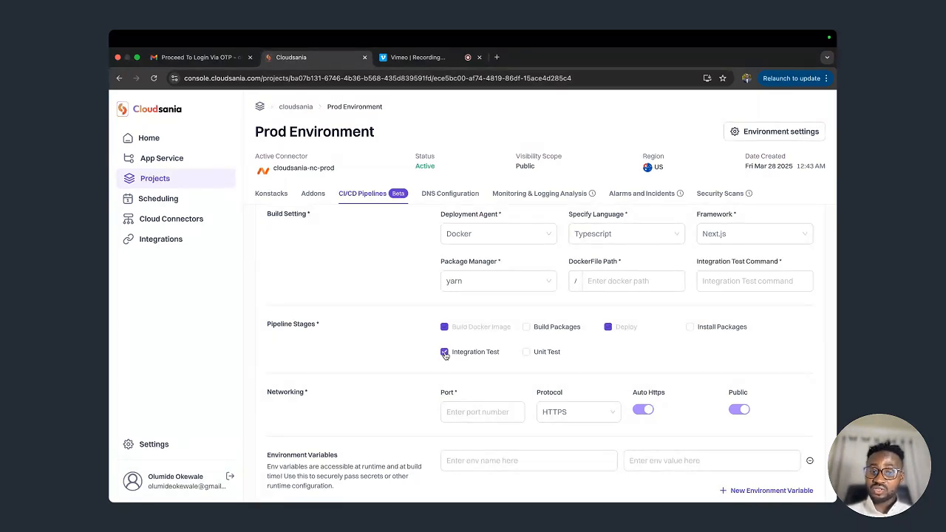
left_click(527, 352)
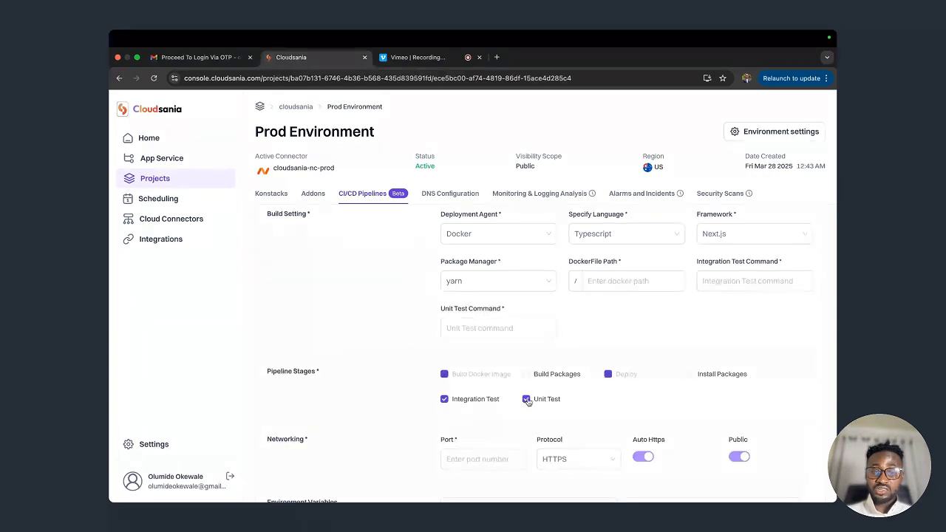
left_click(500, 326)
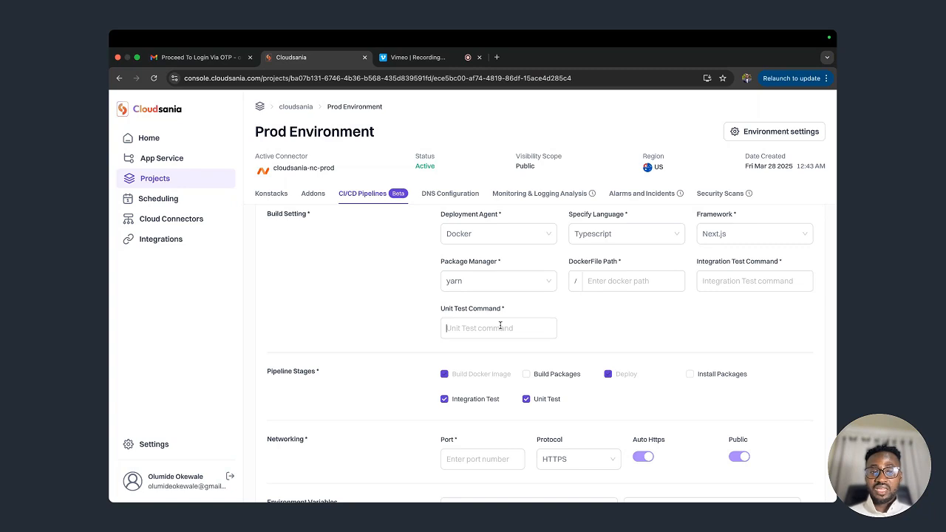
type("je")
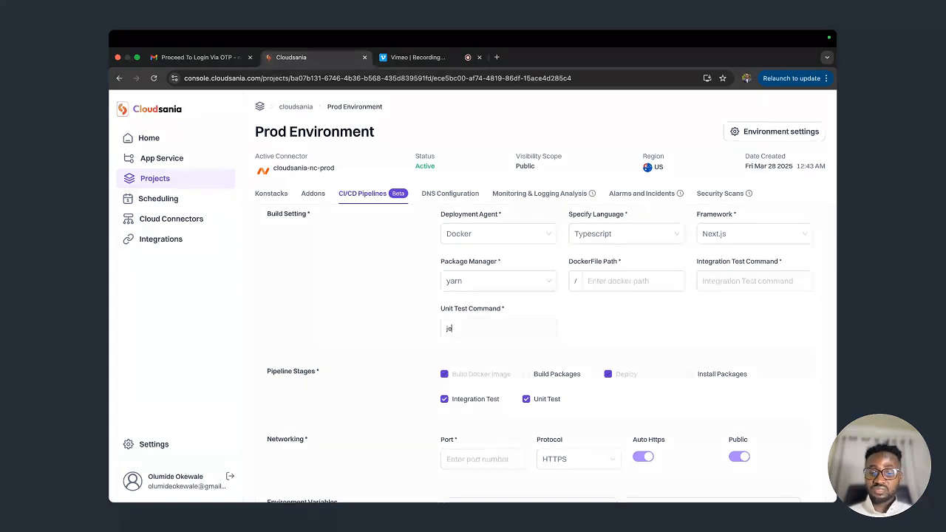
type("st test")
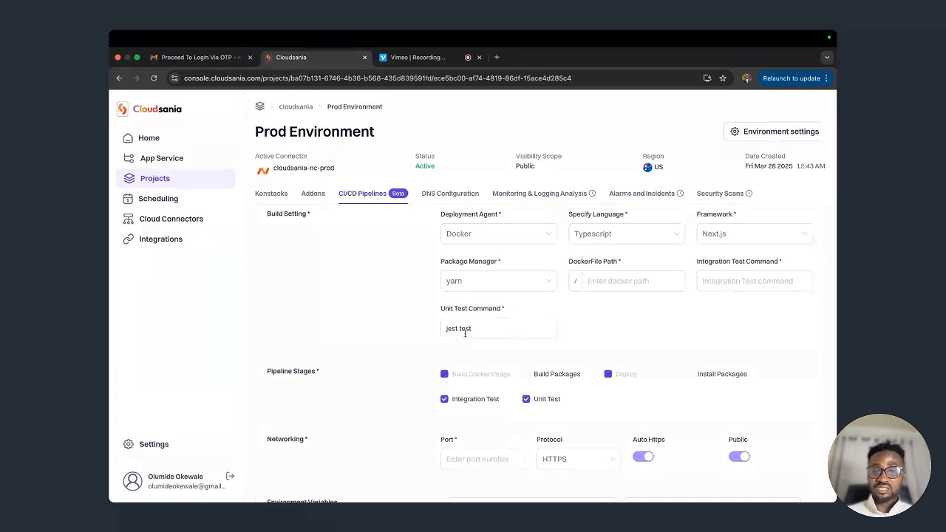
left_click(527, 400)
left_click(444, 353)
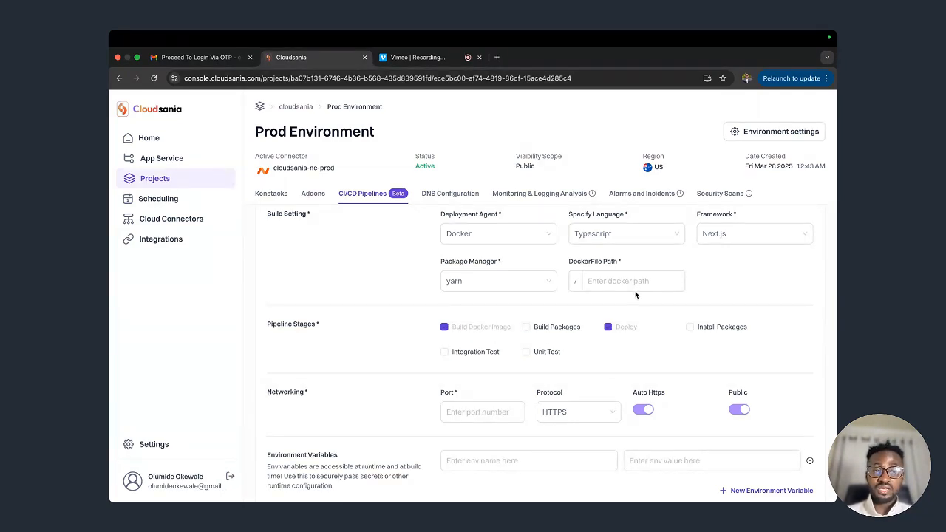
Step: Set the pipeline's Dockerfile path to Dockerfile
left_click(600, 281)
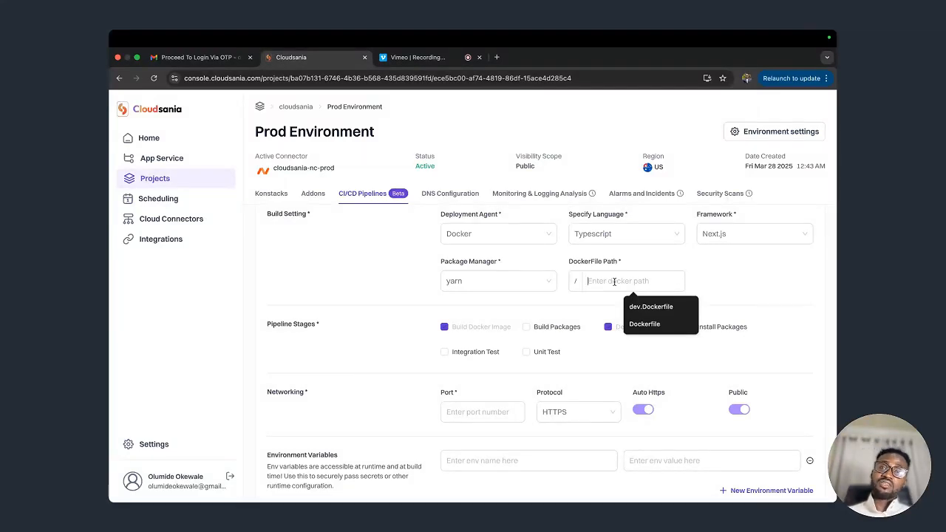
left_click(703, 286)
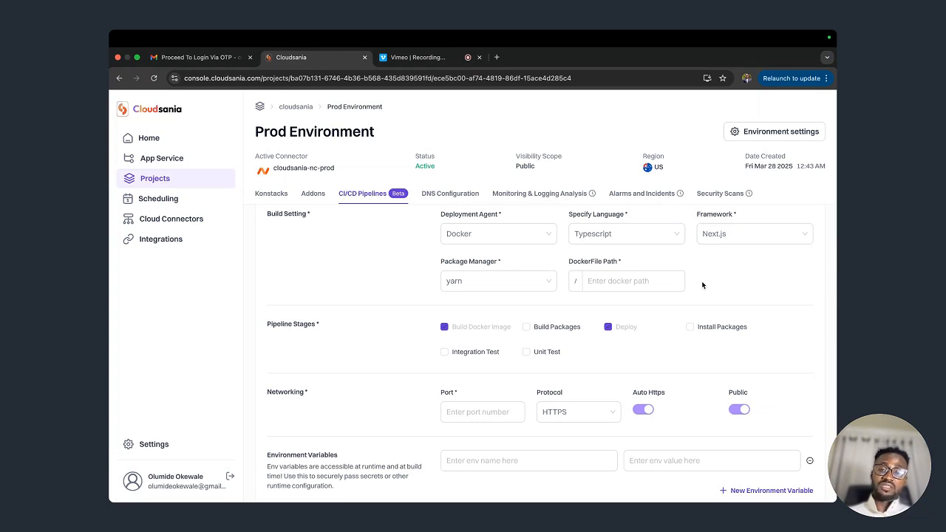
left_click(599, 282)
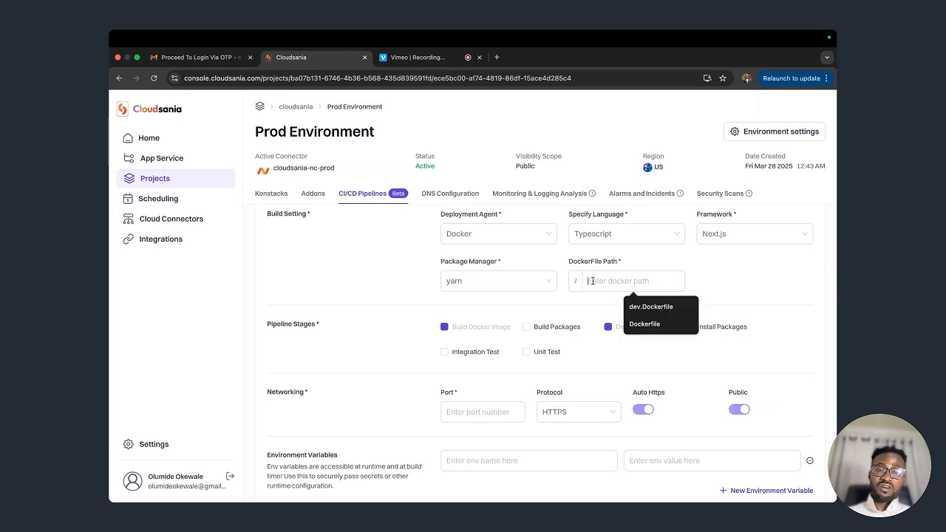
left_click(638, 323)
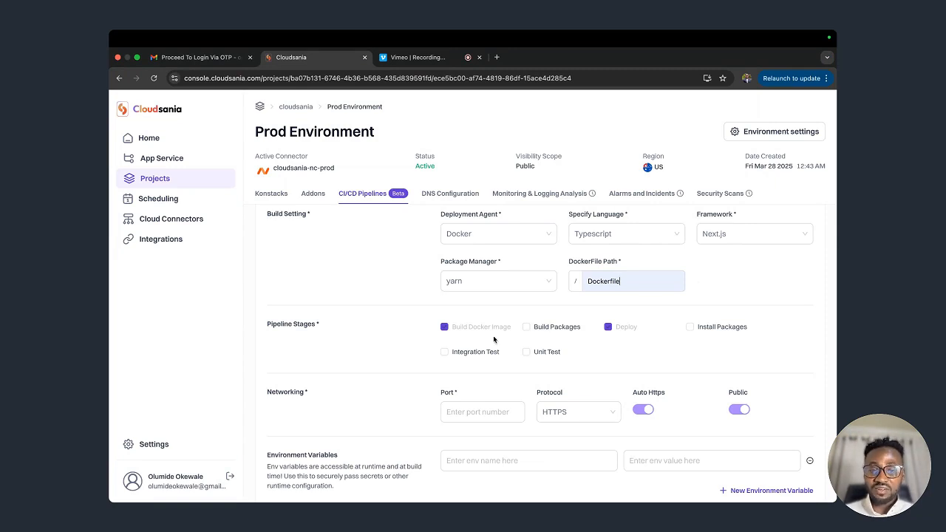
Step: Set the pipeline's networking port to 6000 and remove the empty environment variable row
scroll(423, 375, "down", 1)
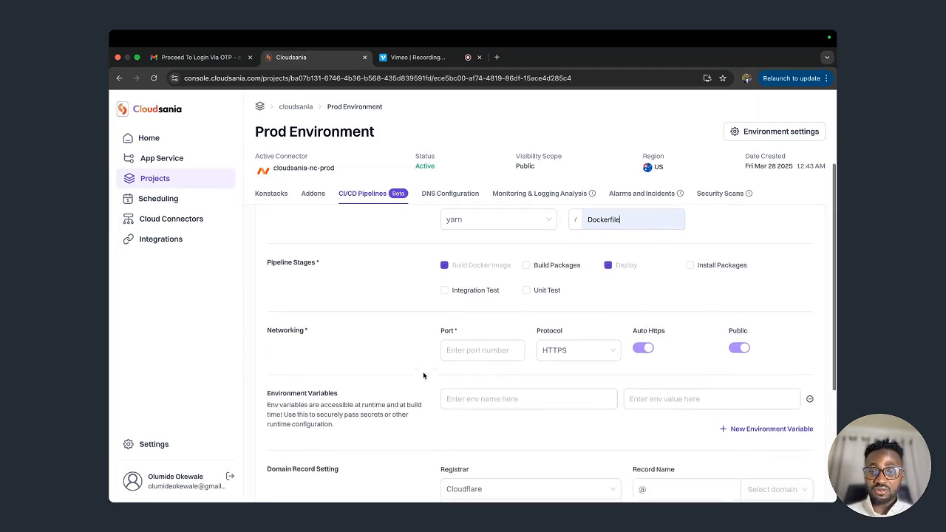
left_click(473, 350)
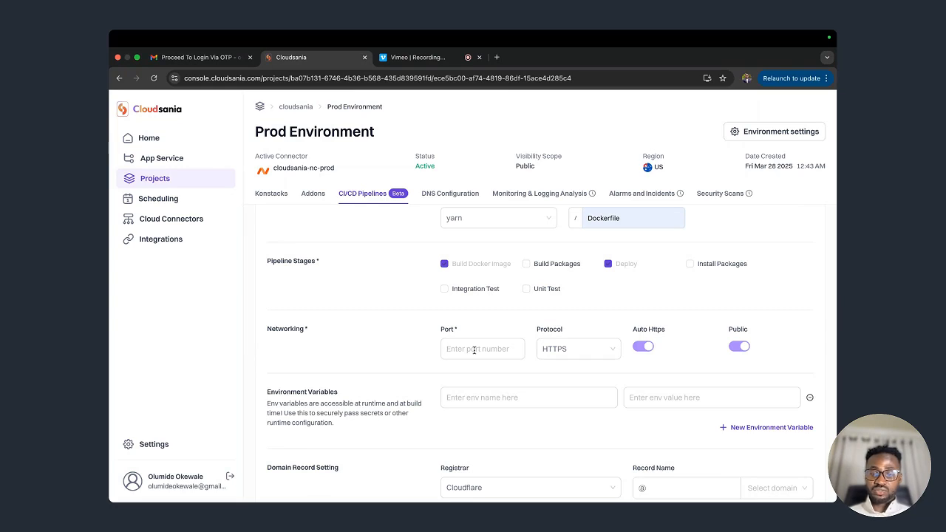
type("6000")
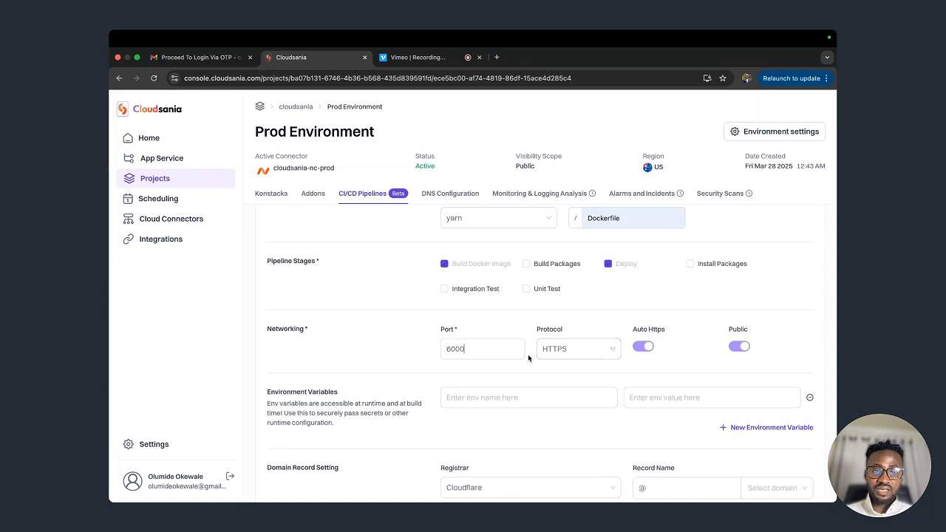
scroll(528, 354, "down", 2)
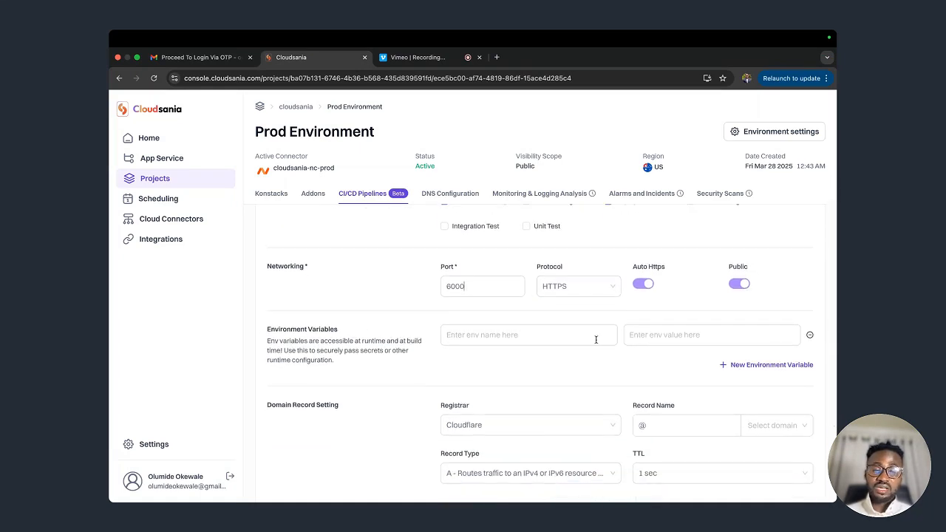
left_click(810, 337)
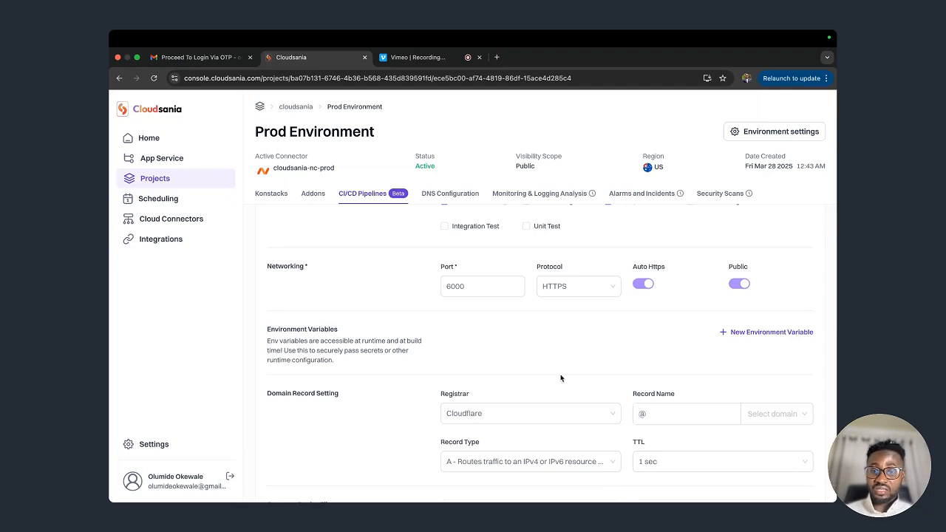
Step: Choose the Cloudsania AI Agent to generate the Dockerfile from the pipeline details
scroll(351, 376, "down", 3)
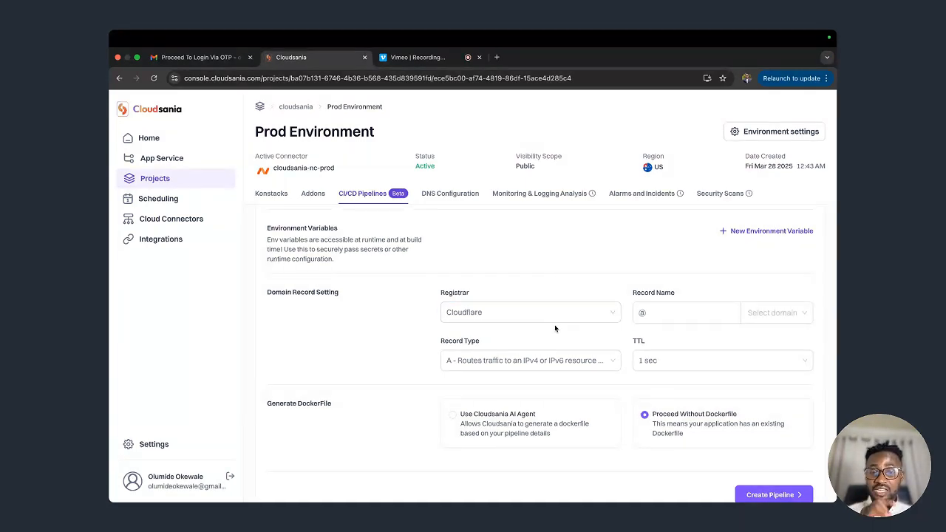
scroll(363, 362, "down", 1)
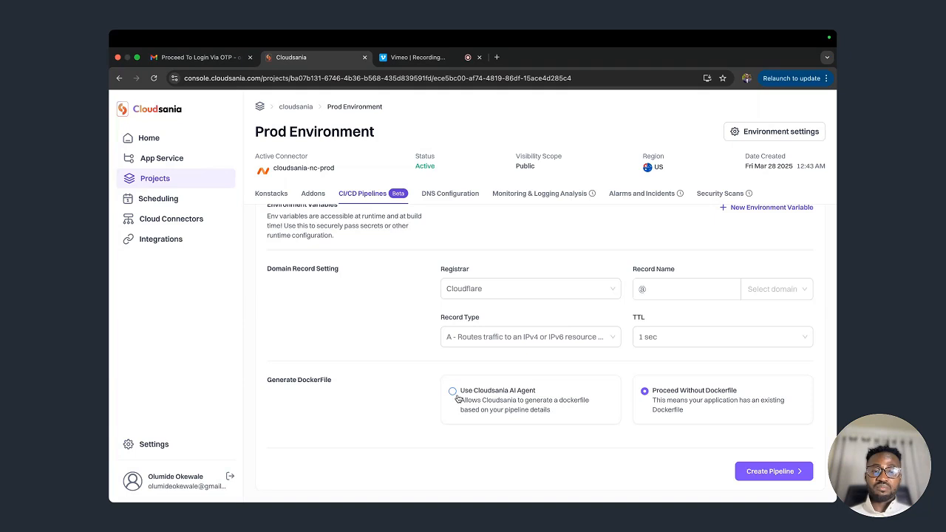
scroll(514, 360, "up", 10)
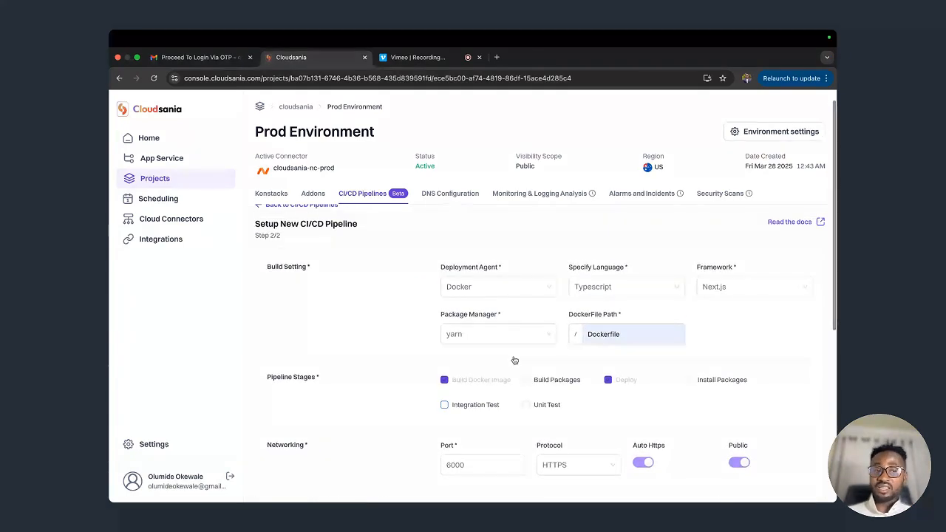
scroll(514, 360, "down", 10)
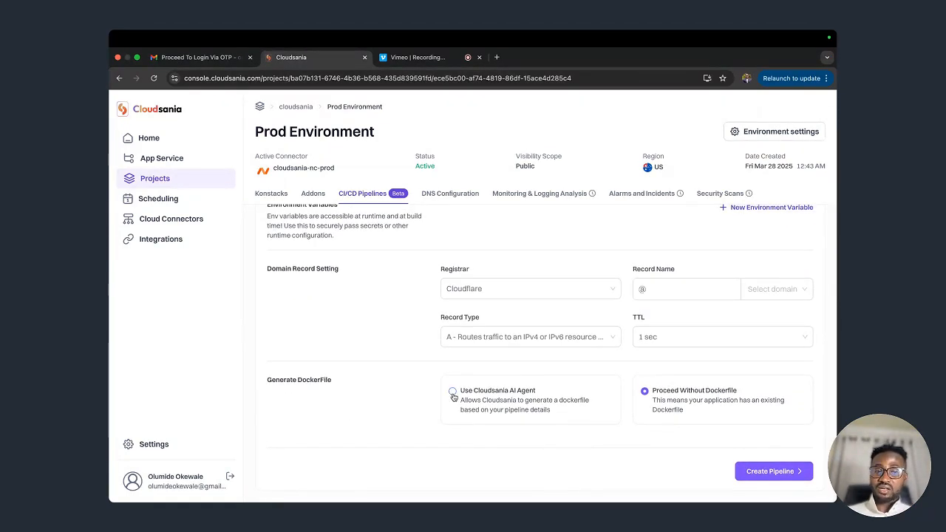
left_click(453, 393)
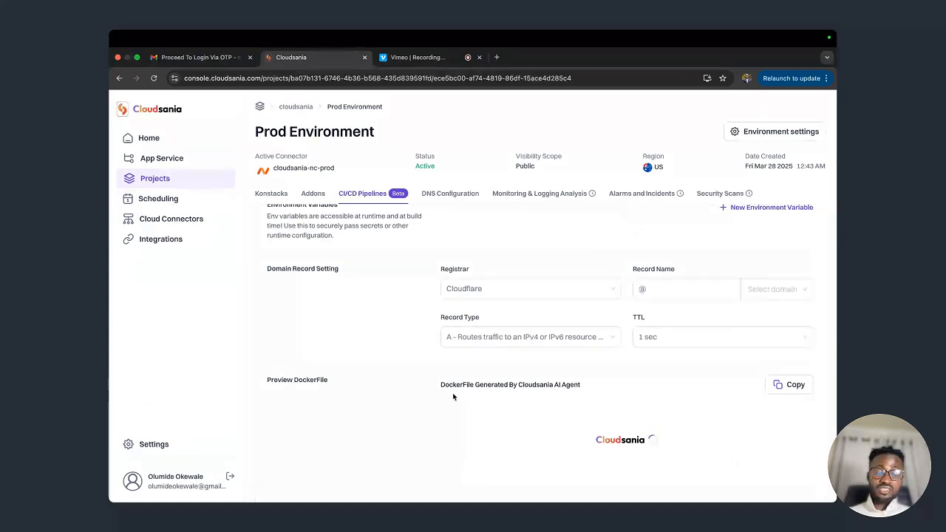
Step: Examine the generated Dockerfile from its base image to the NODE_ENV setting and the default start command
scroll(521, 397, "down", 2)
scroll(522, 397, "down", 3)
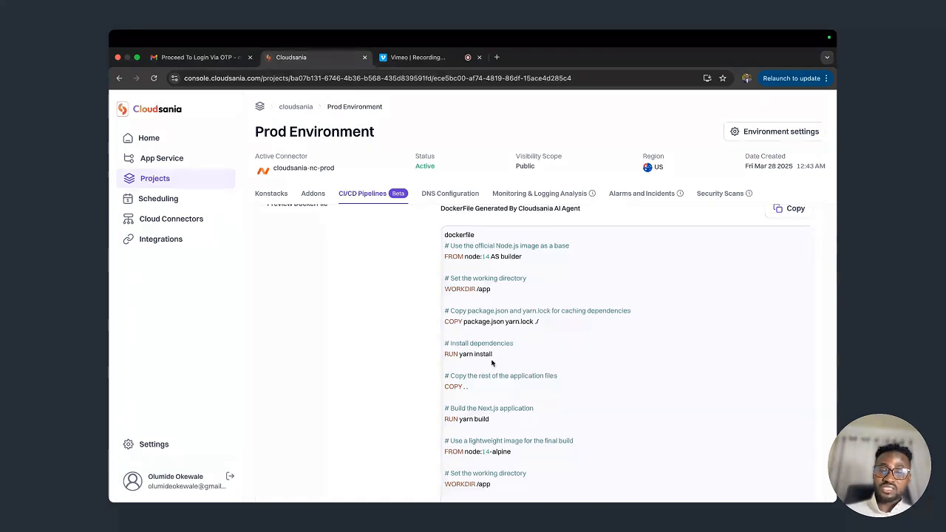
scroll(484, 388, "down", 5)
scroll(482, 388, "up", 10)
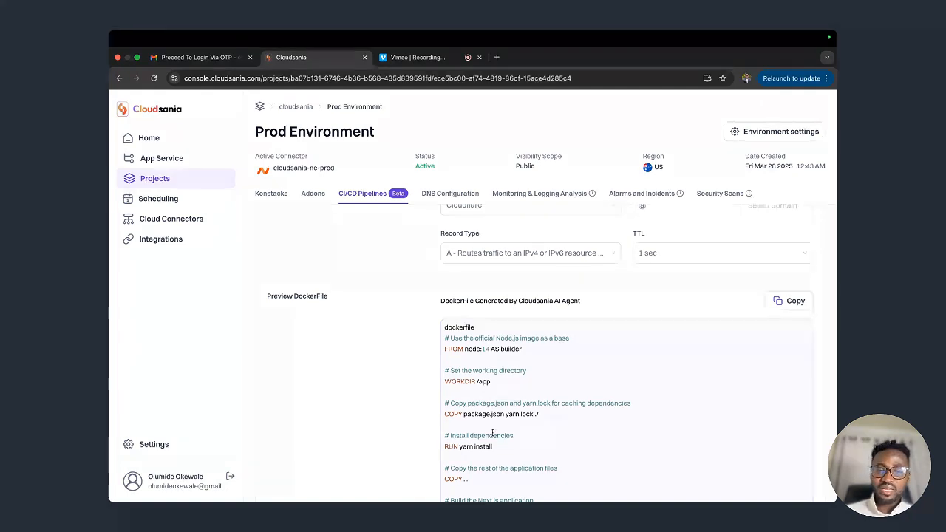
scroll(493, 434, "down", 5)
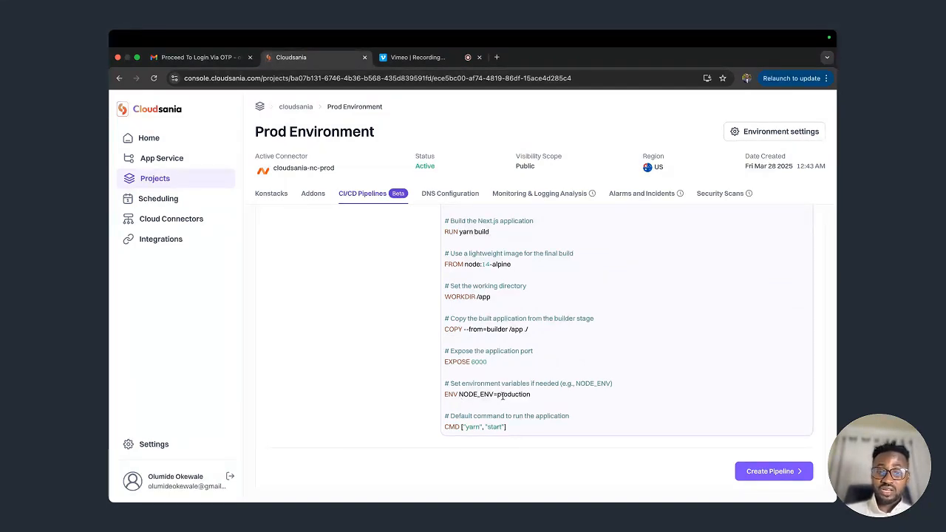
left_click_drag(498, 394, 535, 394)
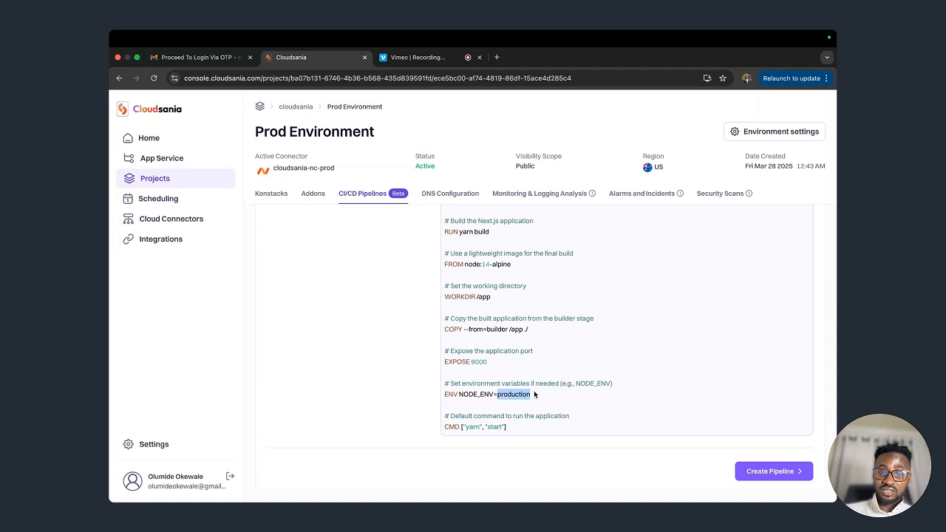
left_click_drag(465, 428, 482, 426)
left_click(482, 427)
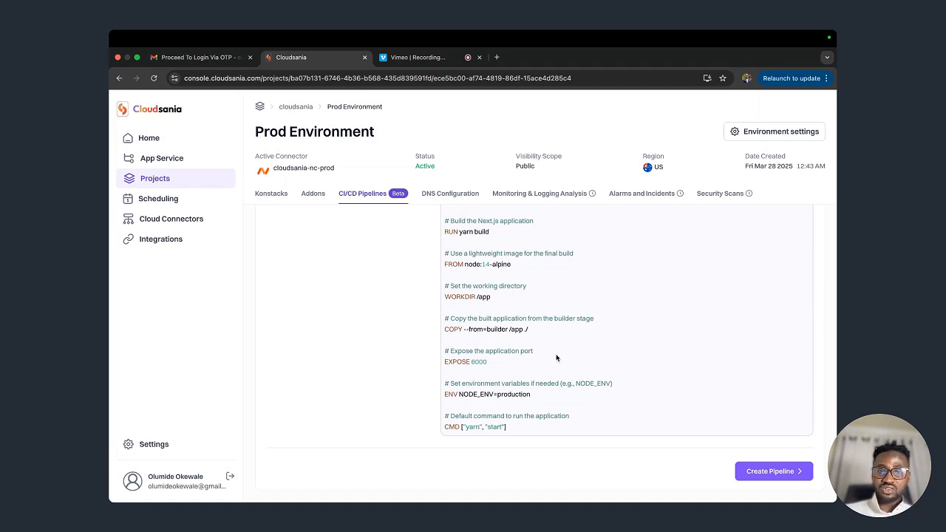
Step: Create the CI/CD pipeline with the configured settings and generated Dockerfile
scroll(556, 358, "up", 10)
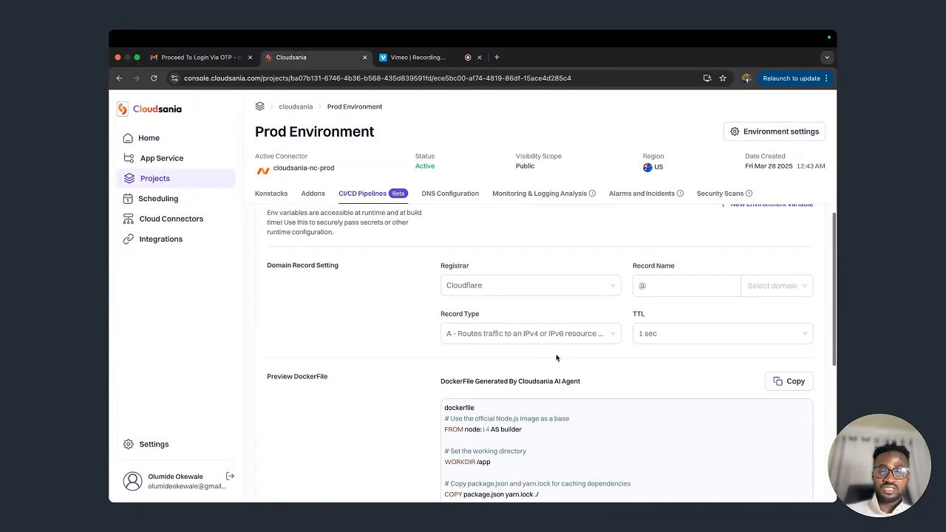
scroll(556, 370, "down", 10)
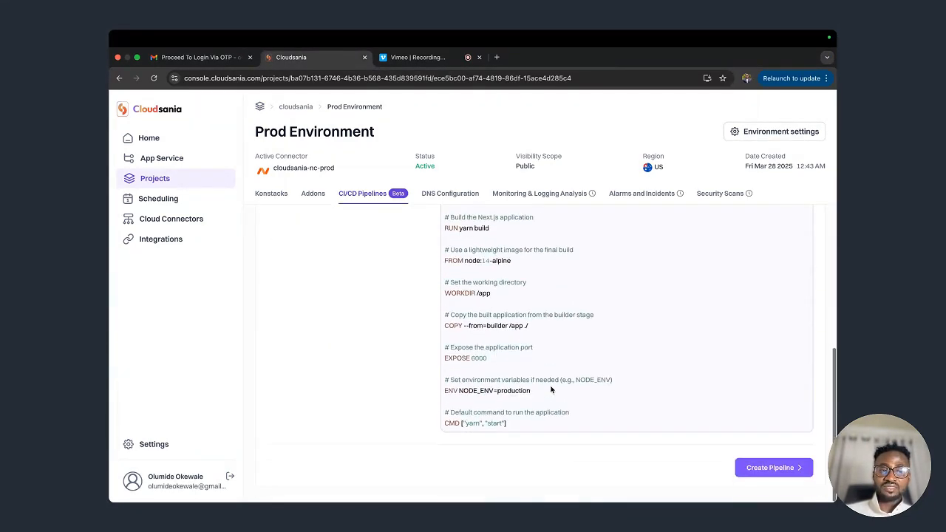
left_click(764, 473)
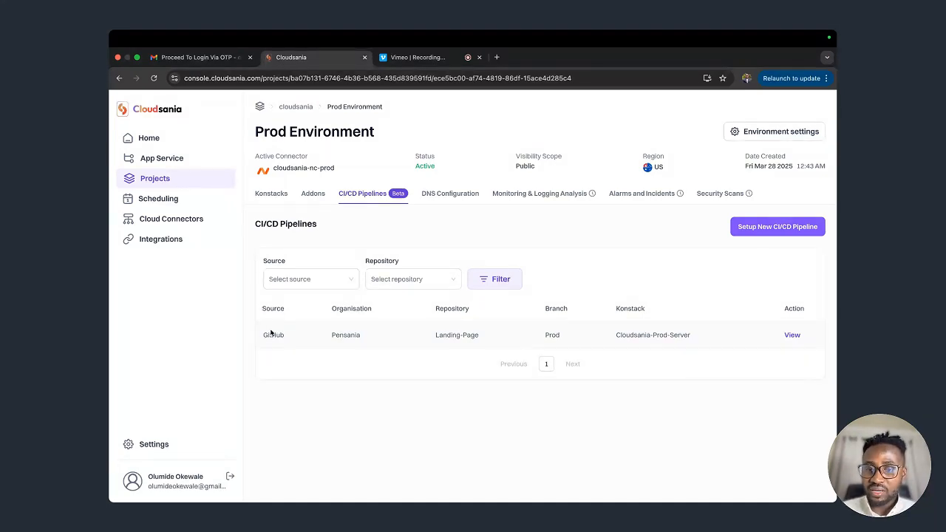
Step: Check the branch and Konstack of the Landing-Page pipeline in the pipelines list
left_click(332, 311)
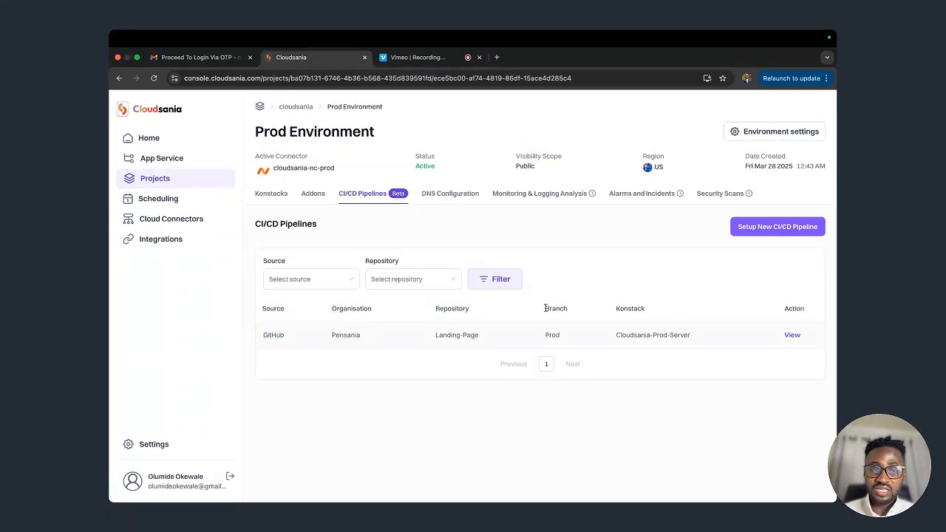
left_click_drag(545, 308, 569, 309)
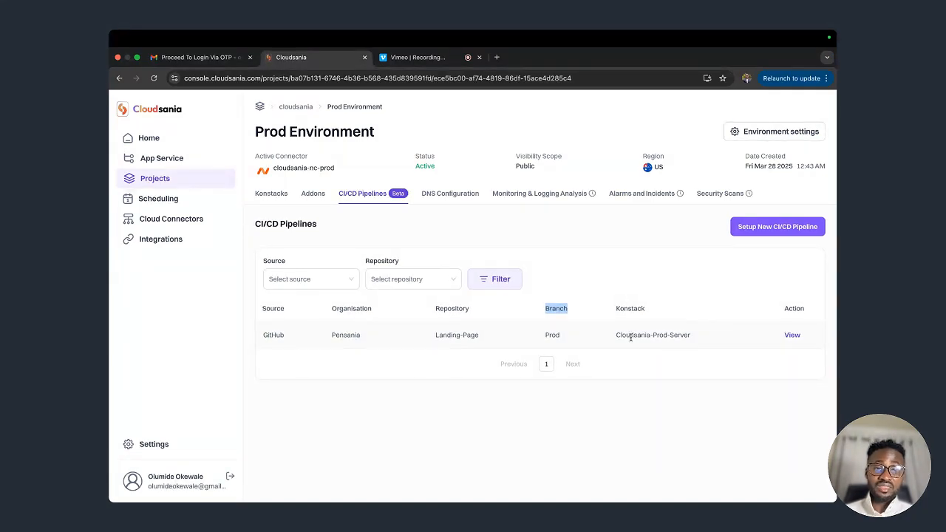
left_click_drag(617, 337, 686, 334)
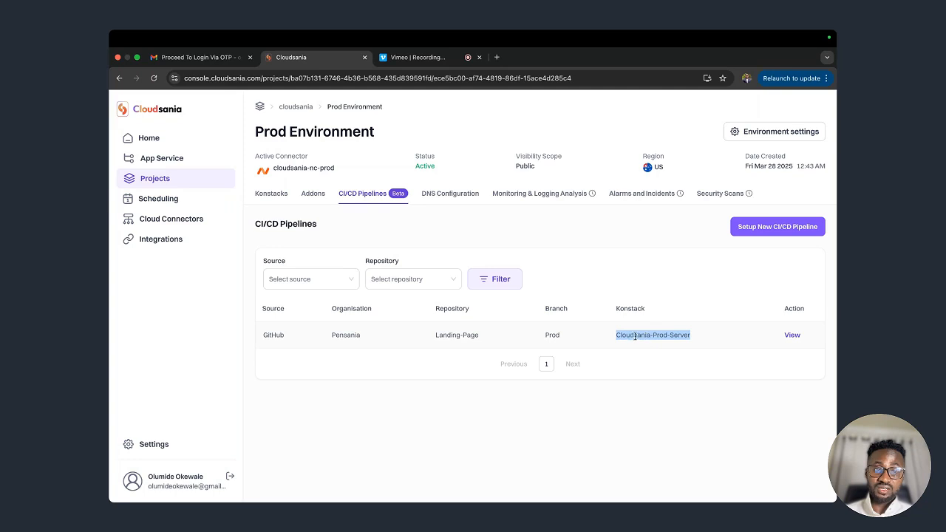
Step: View the Landing-Page pipeline's deployments, check the deployment's creation time, and open its details
left_click(791, 335)
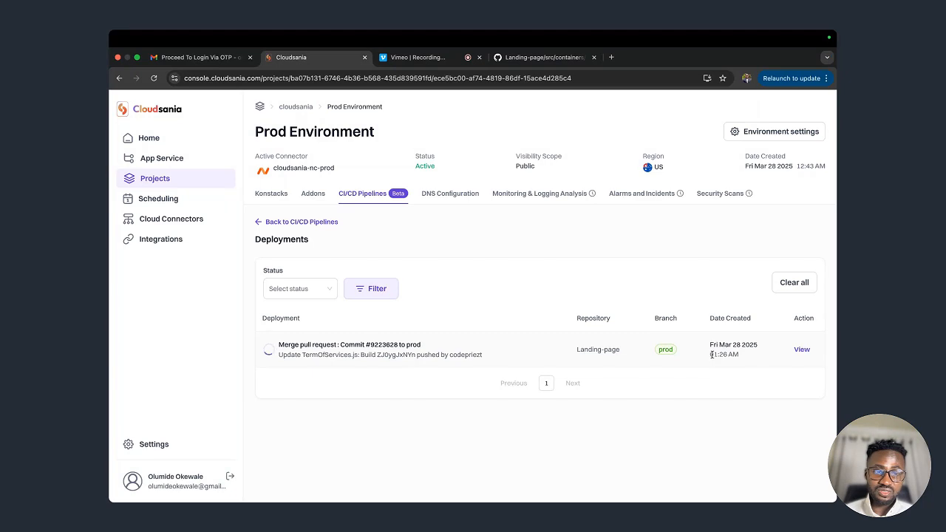
left_click_drag(709, 355, 736, 355)
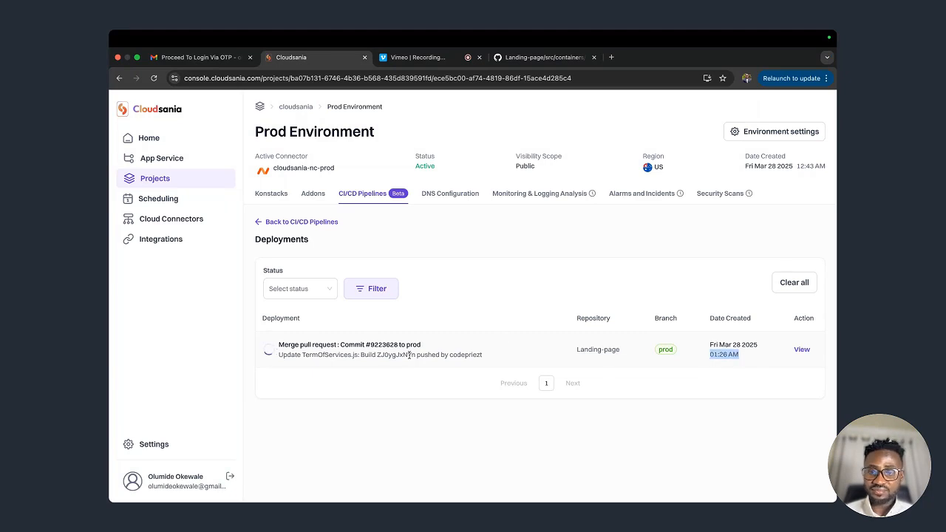
left_click(802, 350)
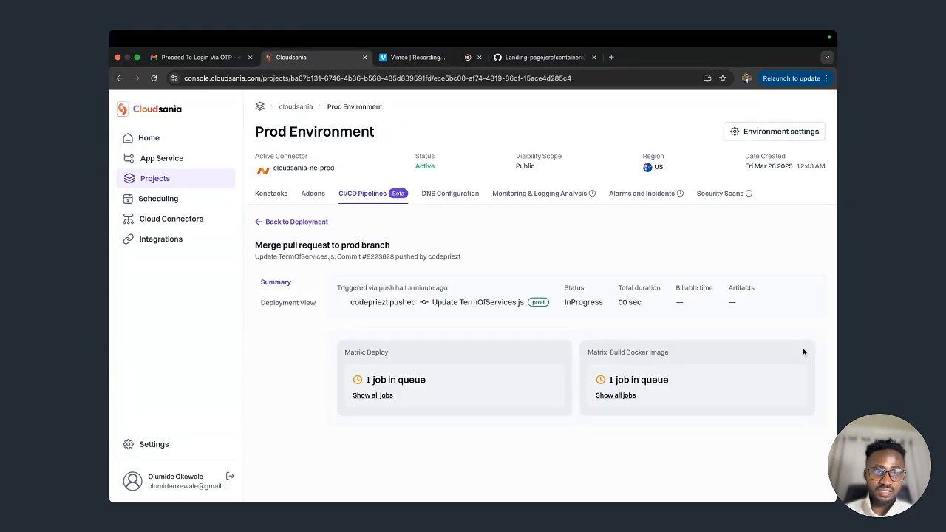
Step: Examine the deployment logs for the repository checkout and the Docker image build steps
left_click(285, 309)
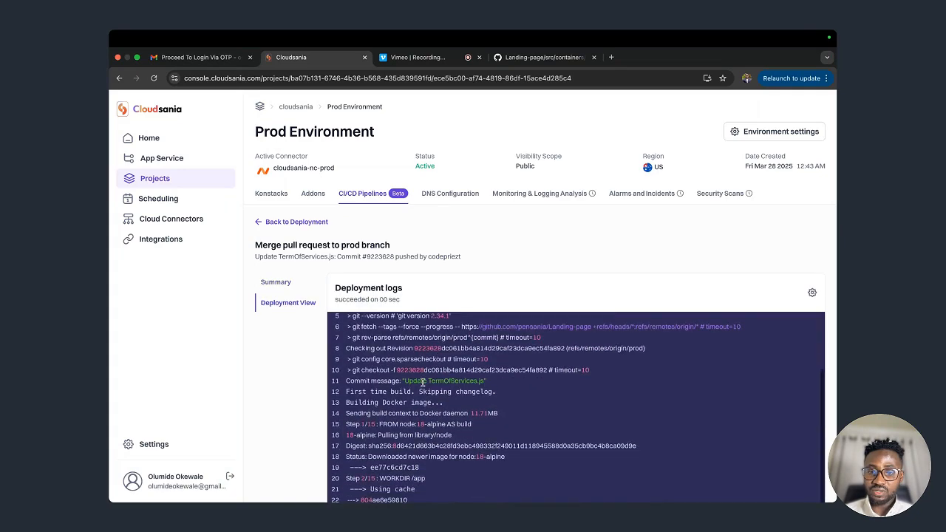
scroll(422, 383, "down", 2)
scroll(292, 408, "down", 1)
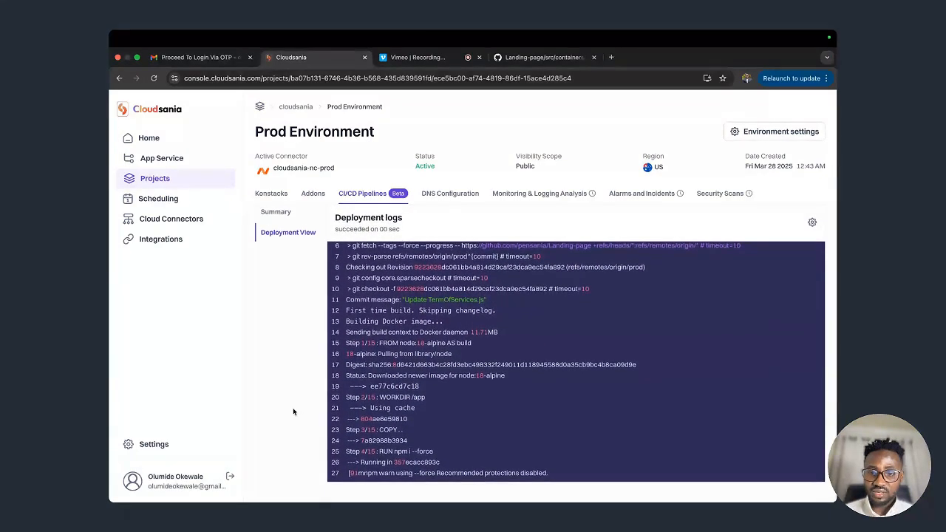
scroll(410, 358, "up", 1)
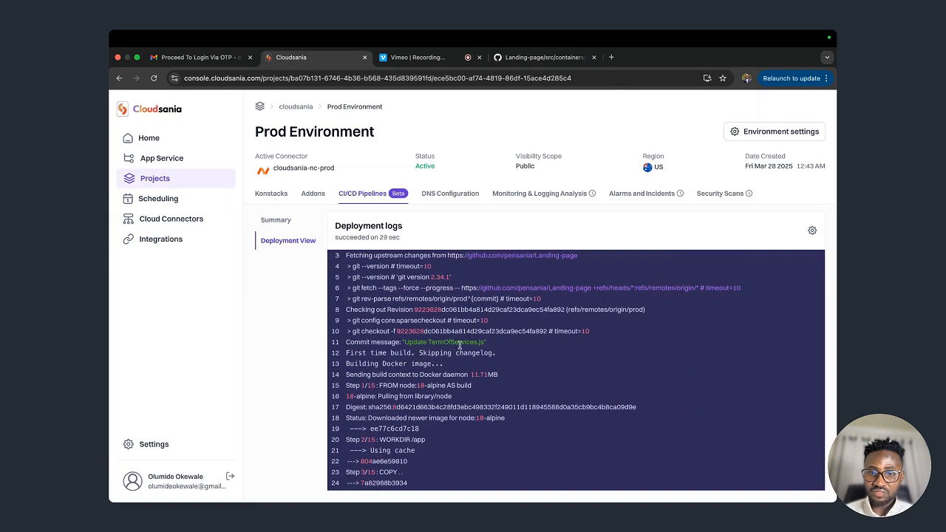
scroll(388, 415, "down", 1)
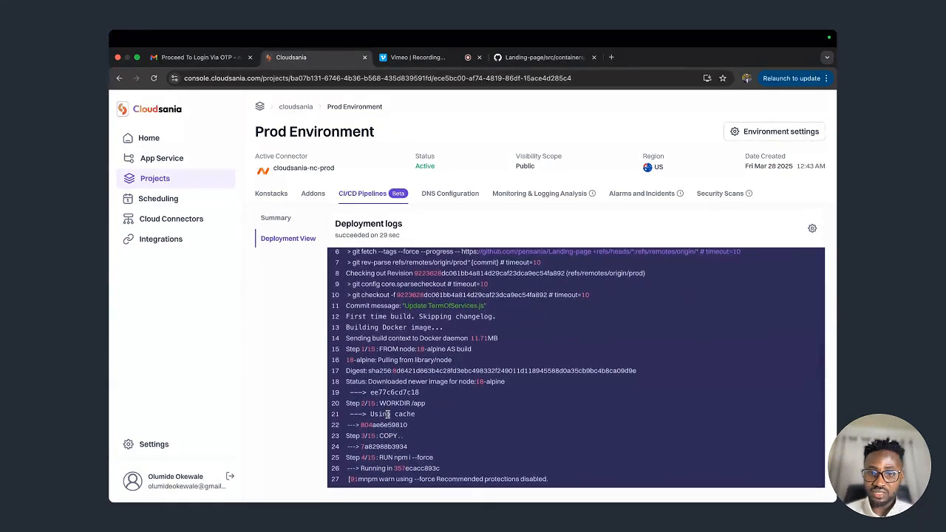
scroll(443, 424, "up", 1)
scroll(443, 425, "up", 3)
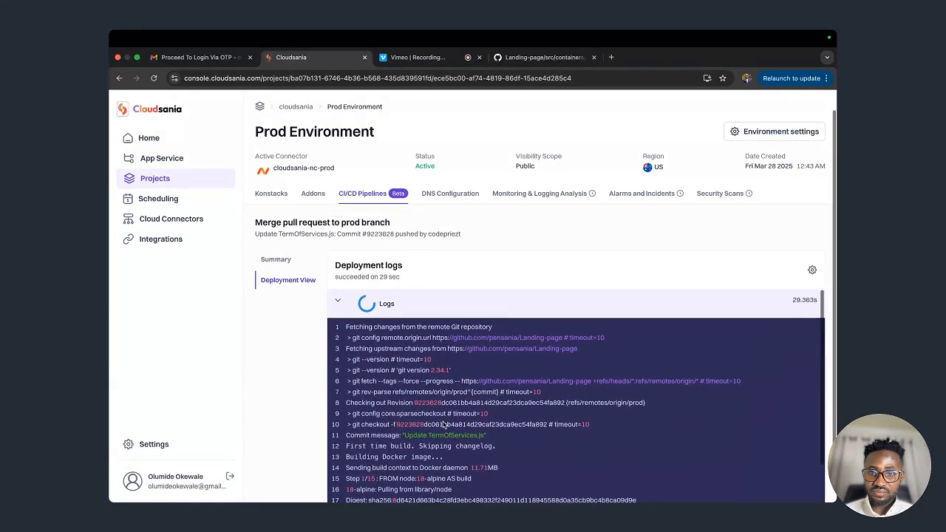
scroll(272, 381, "down", 2)
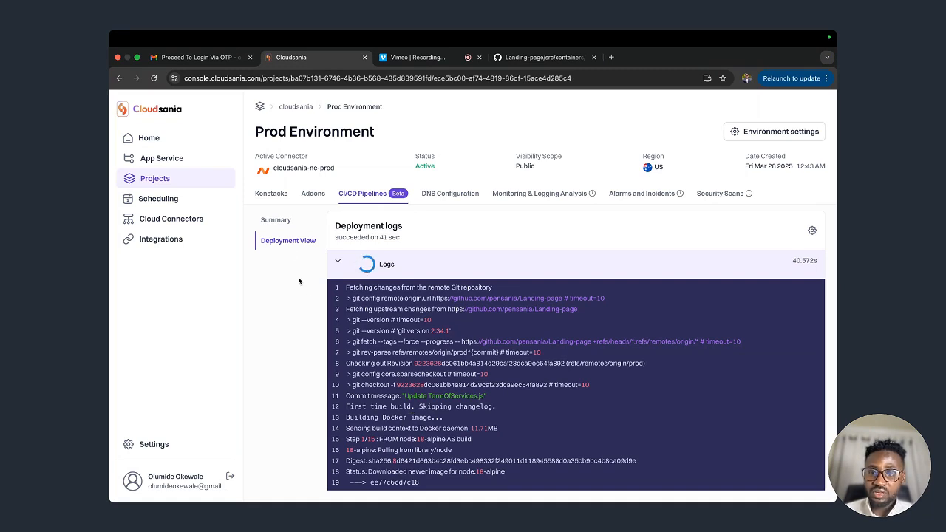
Step: Check the Build Docker Image jobs from the deployment summary and return to the deployments list
left_click(280, 223)
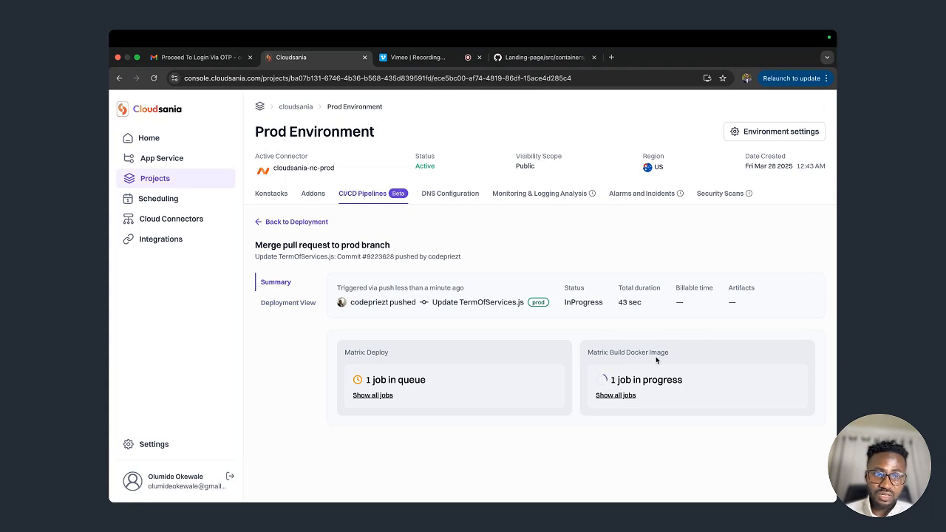
left_click(615, 394)
scroll(398, 422, "down", 3)
scroll(398, 422, "down", 2)
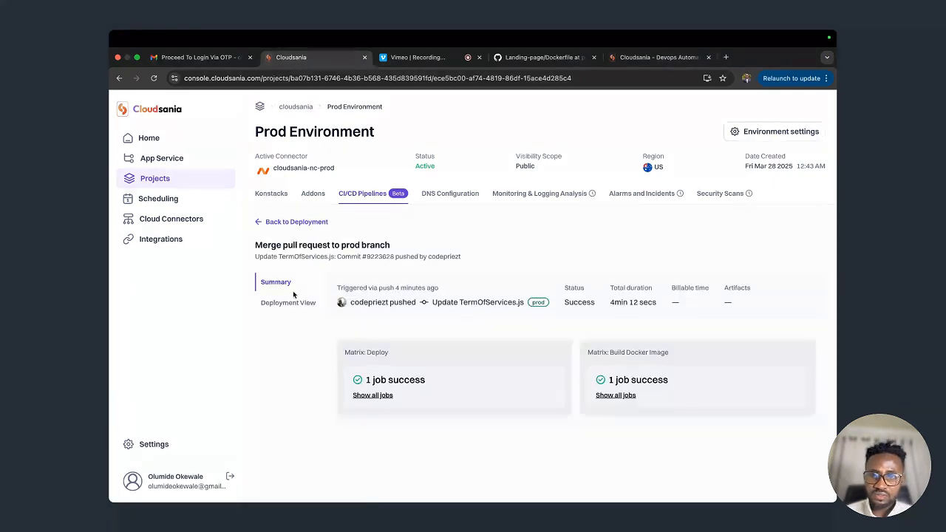
left_click(290, 224)
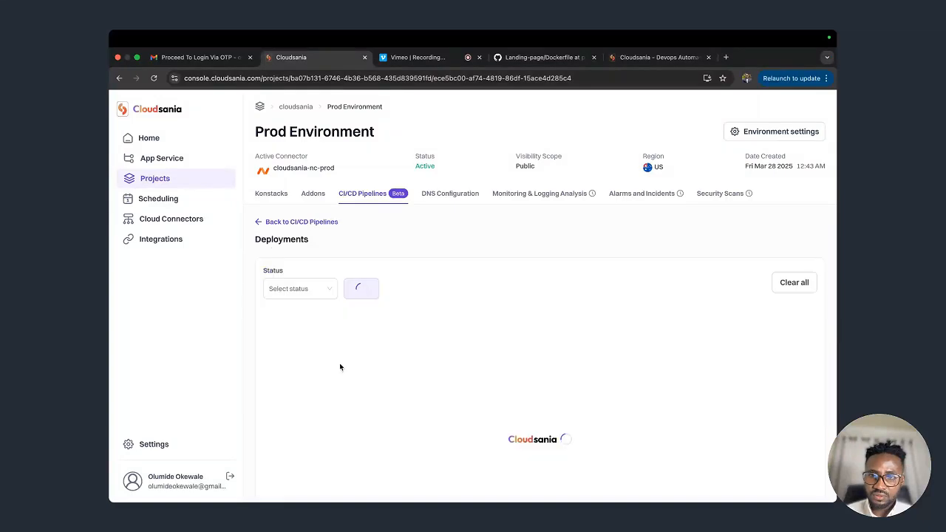